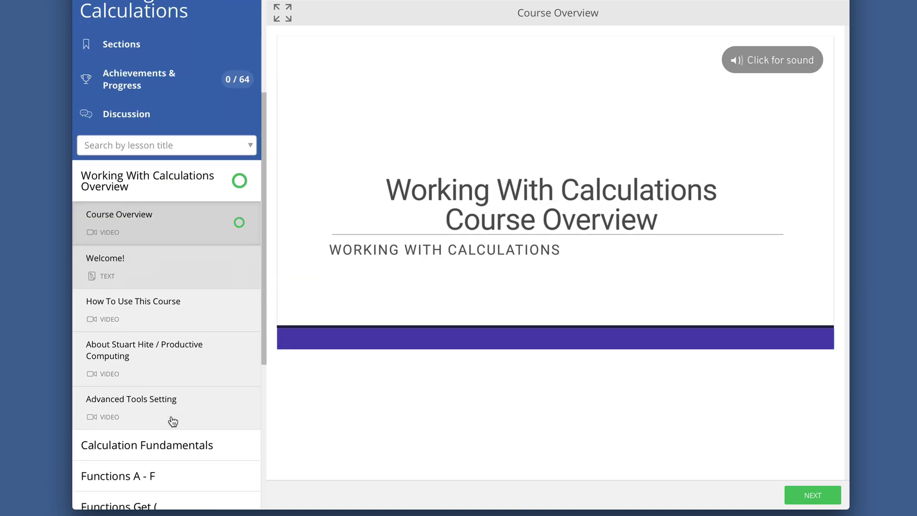
- Expand and collapse the Calculation Fundamentals, Functions A - F and Custom Functions lesson sections
{"action": "left_click", "coordinate": [173, 421]}
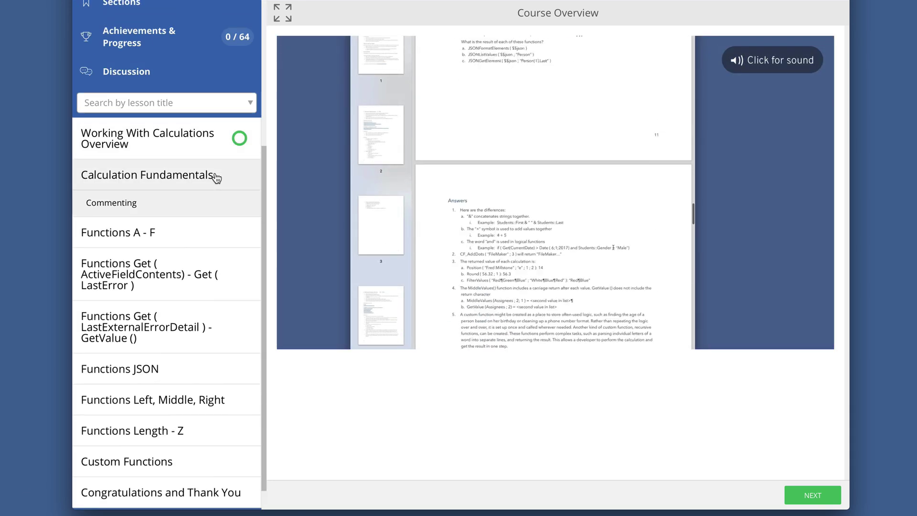
{"action": "left_click", "coordinate": [216, 178]}
{"action": "left_click", "coordinate": [215, 207]}
{"action": "left_click", "coordinate": [215, 208]}
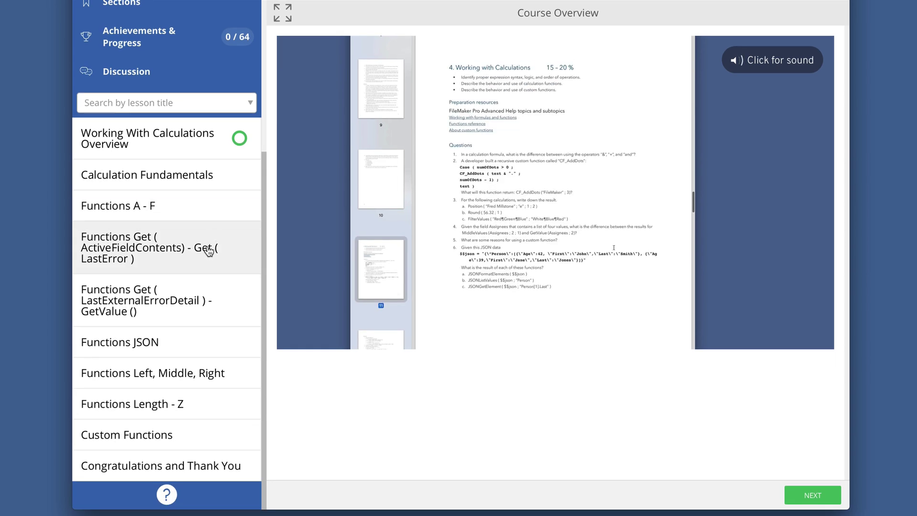
{"action": "left_click", "coordinate": [217, 434]}
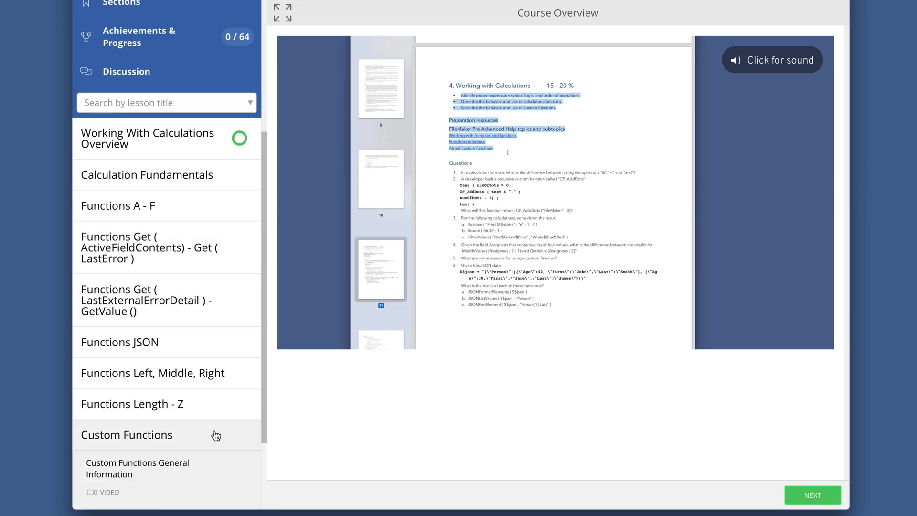
{"action": "left_click", "coordinate": [212, 295]}
{"action": "scroll", "coordinate": [212, 298], "scroll_direction": "up", "scroll_amount": 4}
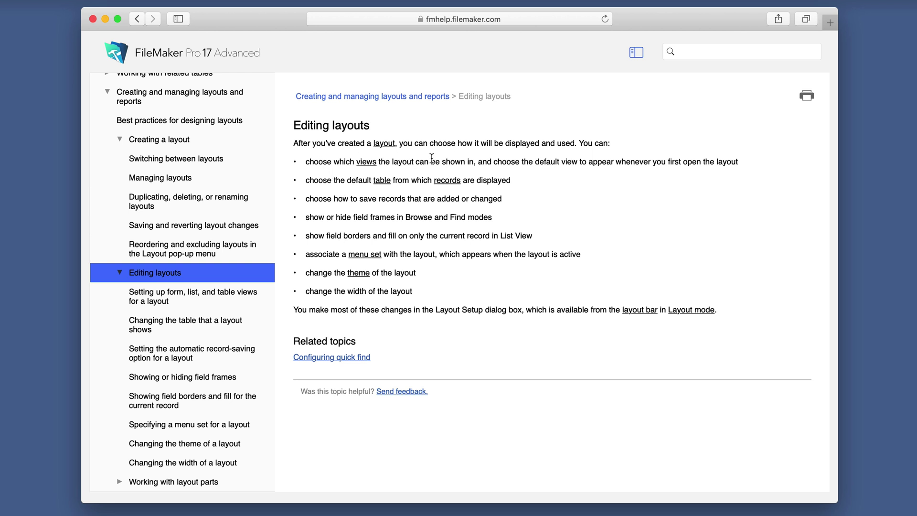
- Highlight the layout-view bullets and read the 'Setting up form, list, and table views' help topic
{"action": "left_click_drag", "start_coordinate": [305, 163], "coordinate": [436, 164]}
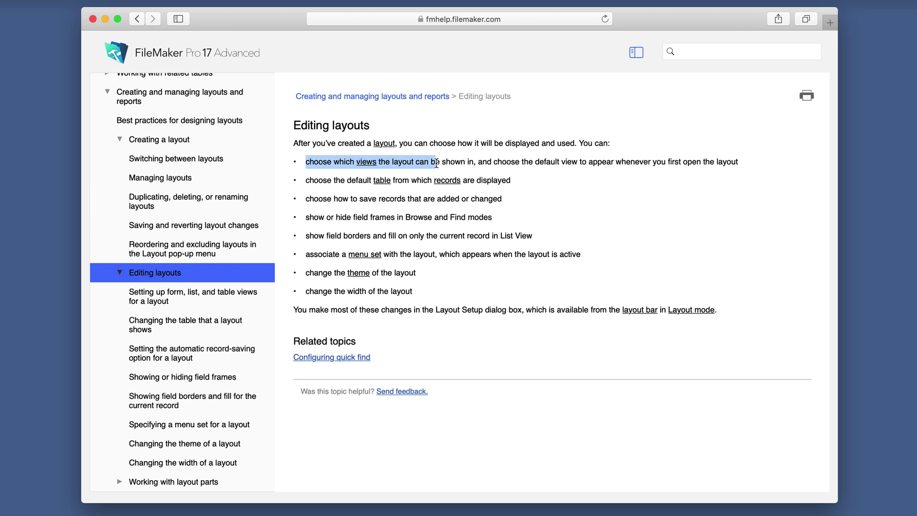
{"action": "left_click_drag", "start_coordinate": [512, 181], "coordinate": [305, 182]}
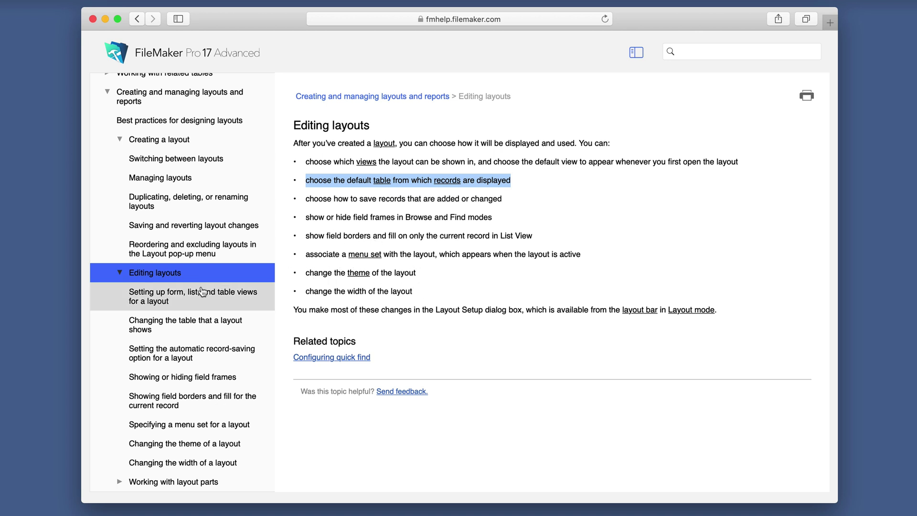
{"action": "left_click", "coordinate": [213, 299]}
{"action": "scroll", "coordinate": [336, 262], "scroll_direction": "down", "scroll_amount": 10}
{"action": "scroll", "coordinate": [336, 260], "scroll_direction": "up", "scroll_amount": 5}
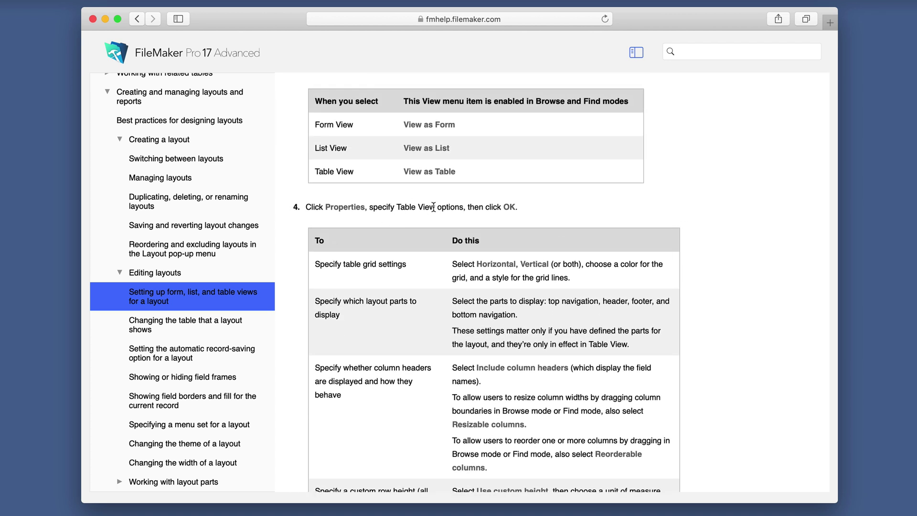
{"action": "left_click_drag", "start_coordinate": [435, 207], "coordinate": [394, 207]}
- Read 'Changing the table that a layout shows', then show the Building Layouts Q-F questions
{"action": "left_click", "coordinate": [180, 323]}
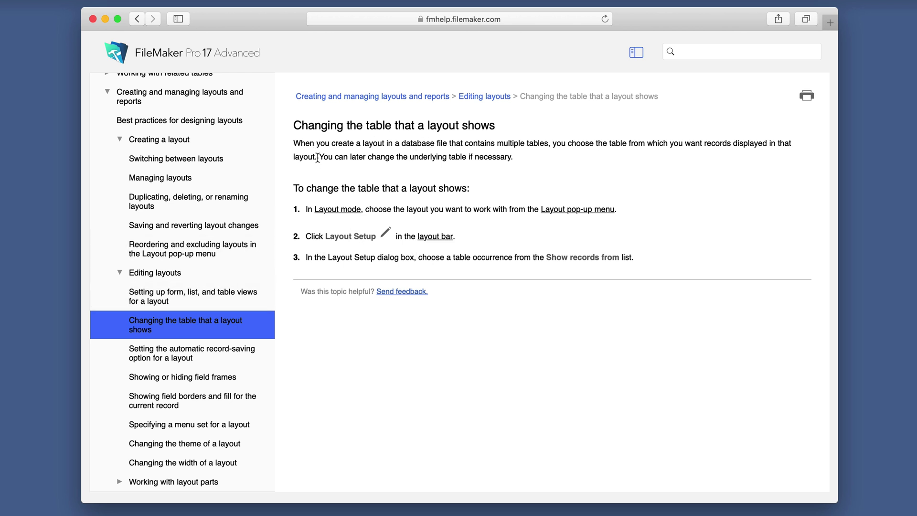
{"action": "left_click", "coordinate": [105, 19]}
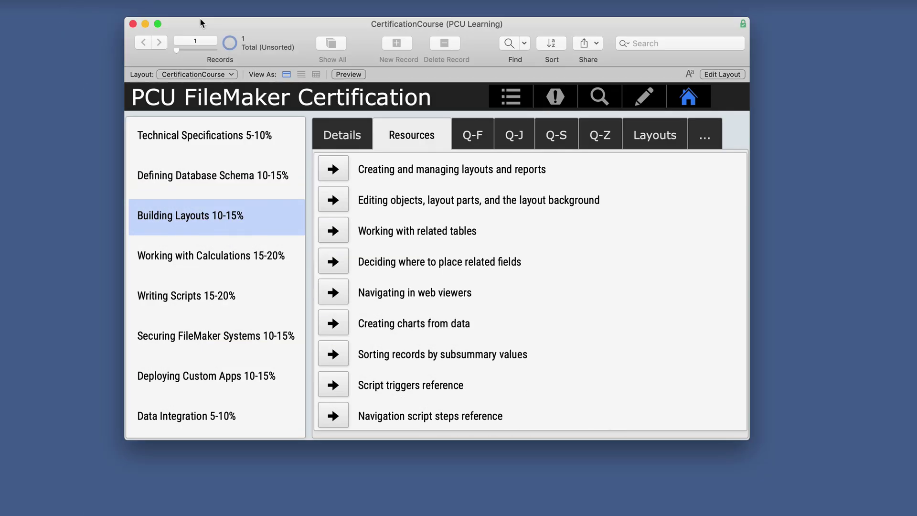
{"action": "left_click", "coordinate": [474, 137]}
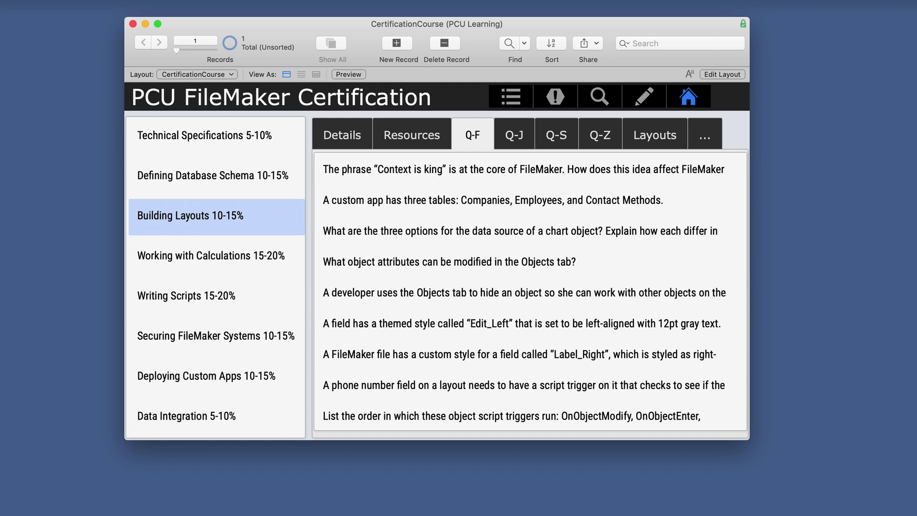
- Bring back the study guide PDF at the Building Layouts questions, briefly highlighting question 1
{"action": "left_click", "coordinate": [812, 514]}
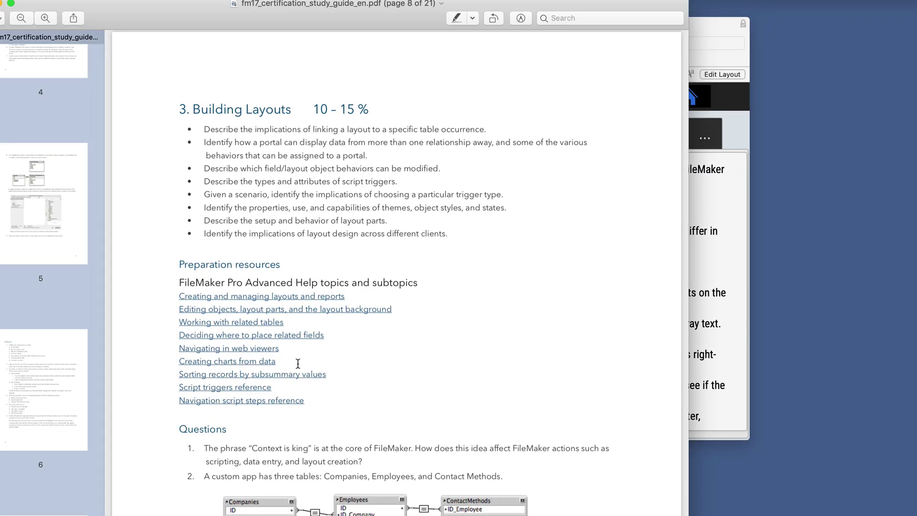
{"action": "scroll", "coordinate": [315, 373], "scroll_direction": "down", "scroll_amount": 10}
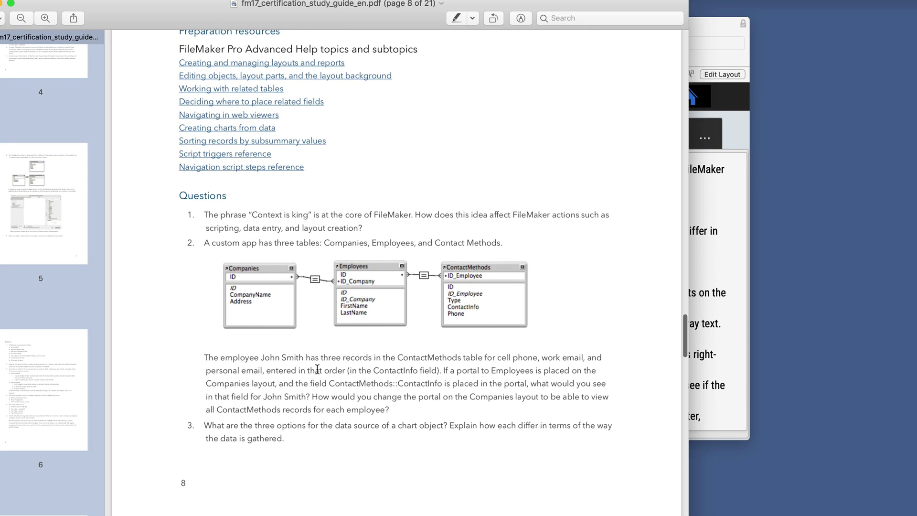
{"action": "left_click_drag", "start_coordinate": [205, 215], "coordinate": [359, 228]}
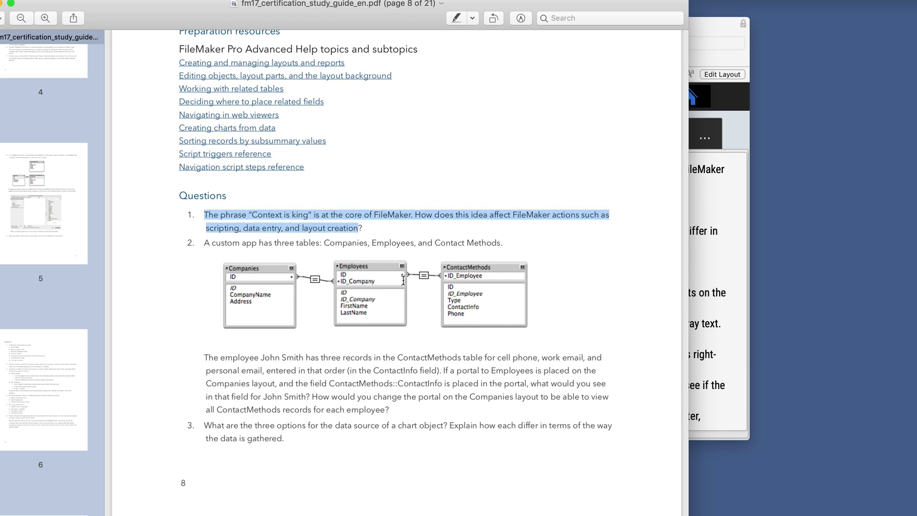
{"action": "left_click", "coordinate": [572, 345]}
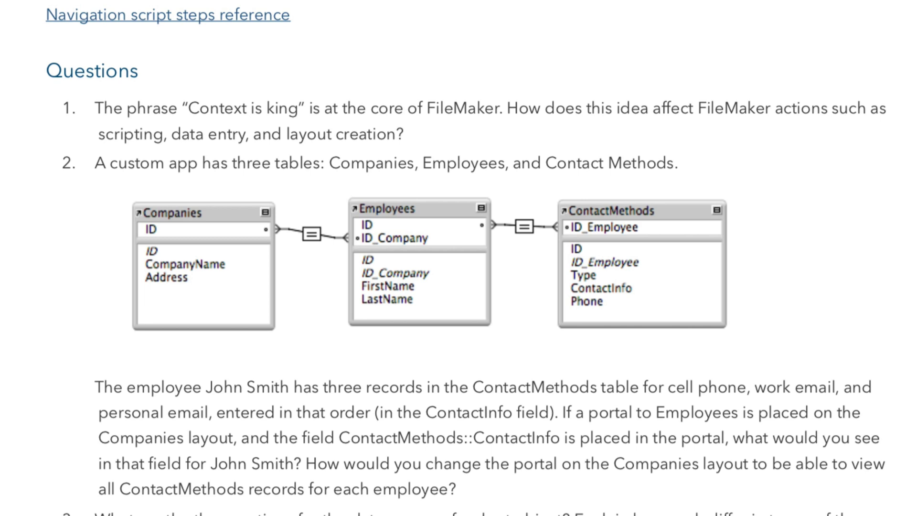
- Open the Relationships example layout under the Defining Database Schema topic
{"action": "left_click", "coordinate": [672, 47]}
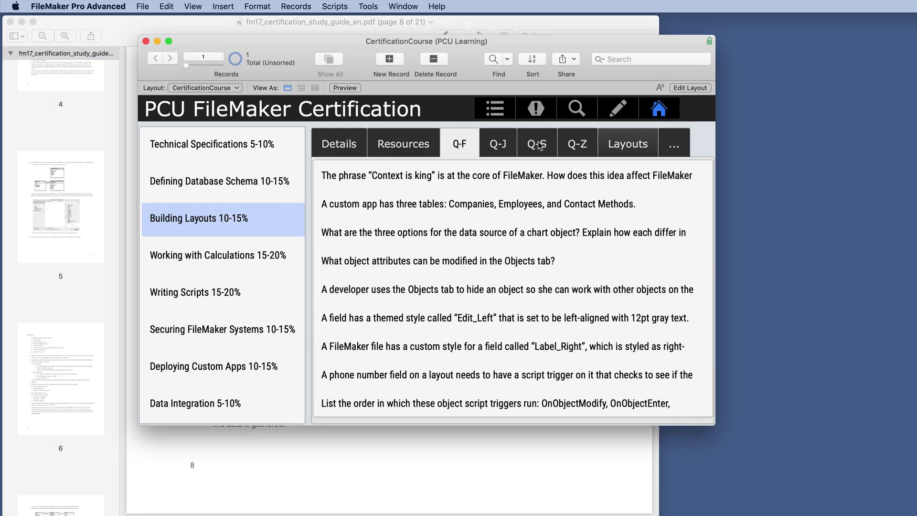
{"action": "left_click", "coordinate": [222, 183]}
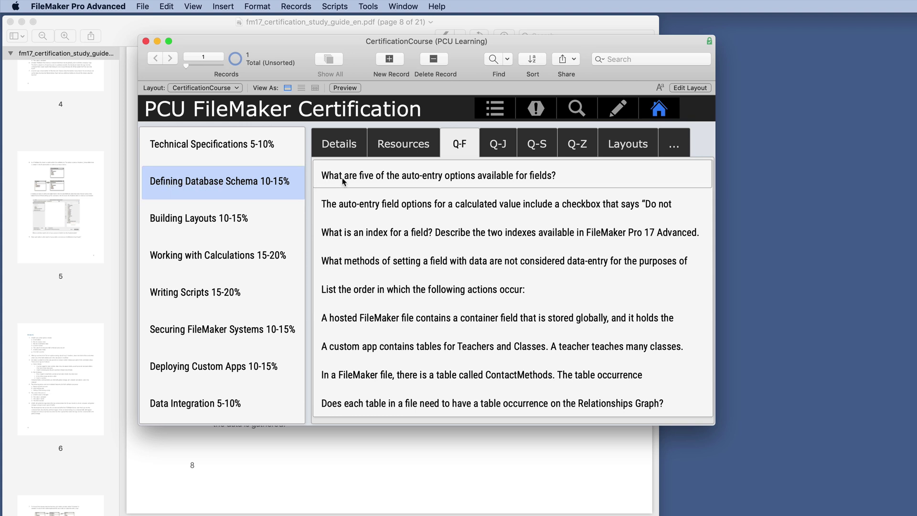
{"action": "left_click", "coordinate": [618, 148]}
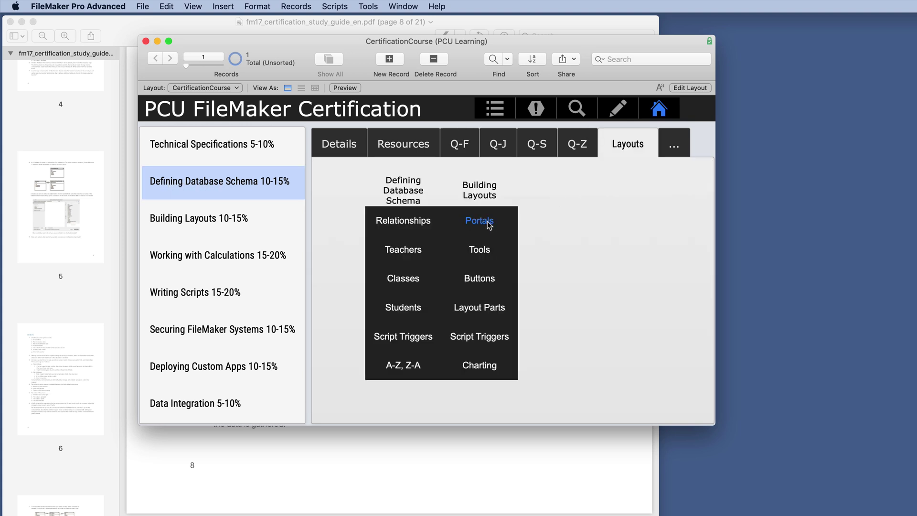
{"action": "left_click", "coordinate": [405, 223]}
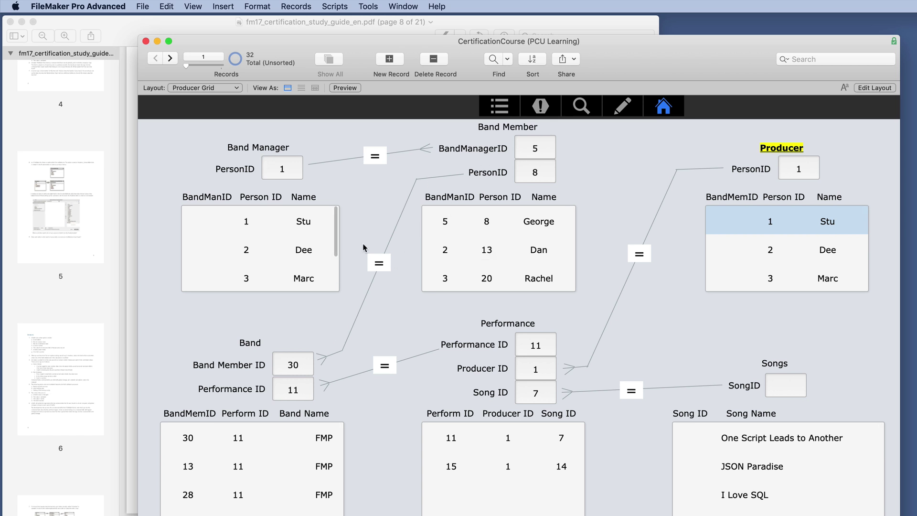
- Check the Producer Grid layout's table in Layout Setup, cancel, and return to Browse mode
{"action": "left_click", "coordinate": [880, 91]}
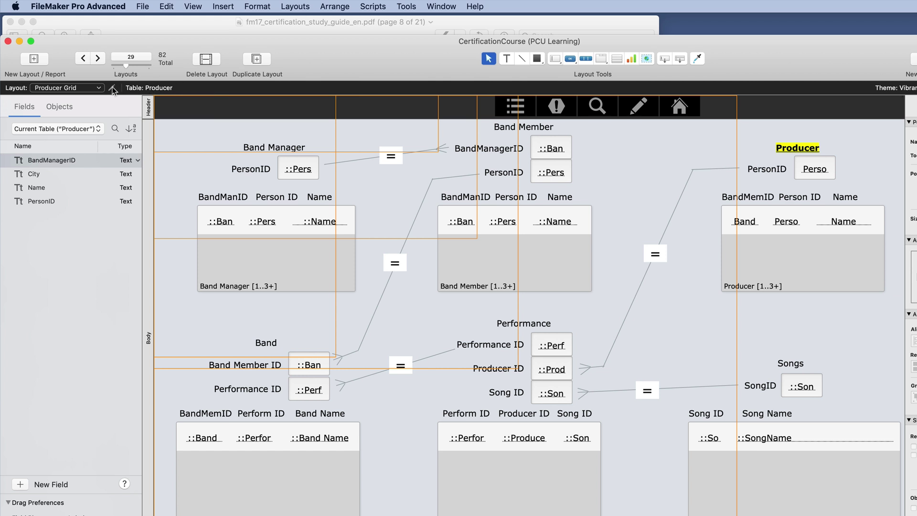
{"action": "left_click", "coordinate": [112, 88]}
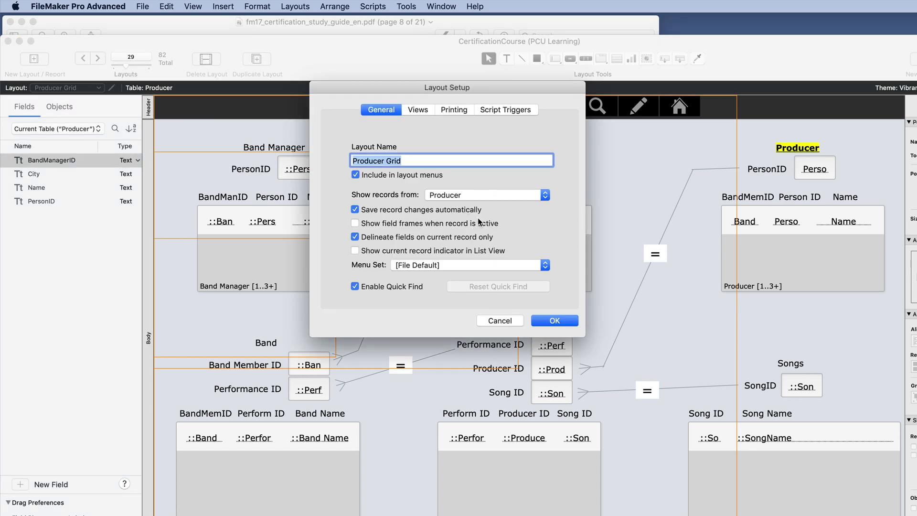
{"action": "left_click", "coordinate": [504, 322]}
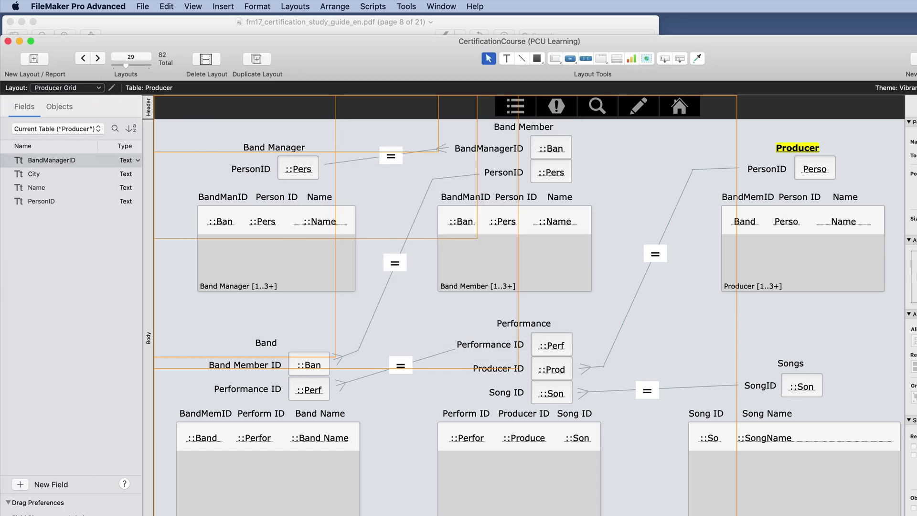
{"action": "key", "text": "super+b"}
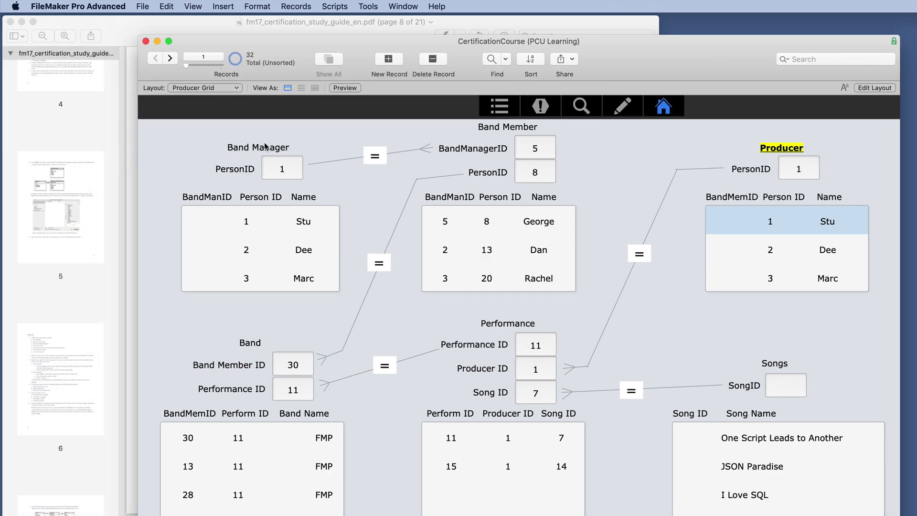
- Switch to the Band Manager, then Performance grid layouts, and view performance records 2 and 3
{"action": "left_click", "coordinate": [263, 148]}
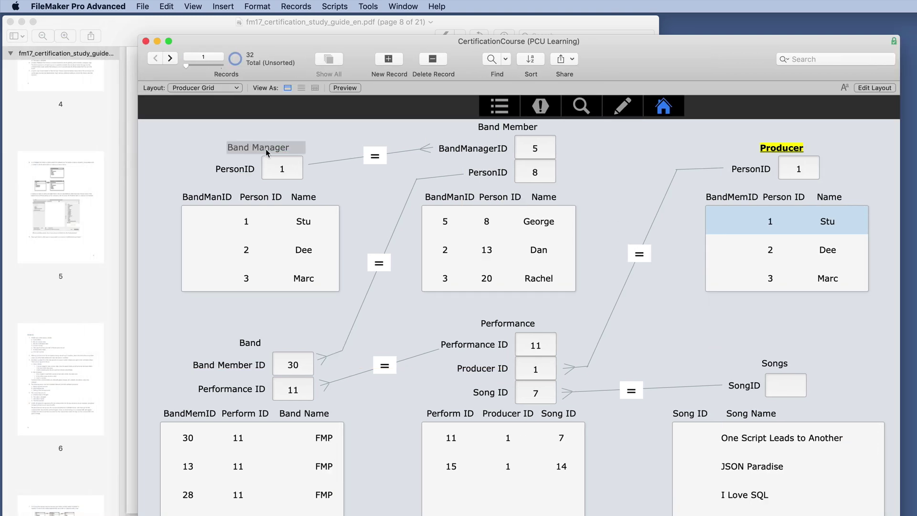
{"action": "left_click", "coordinate": [515, 323]}
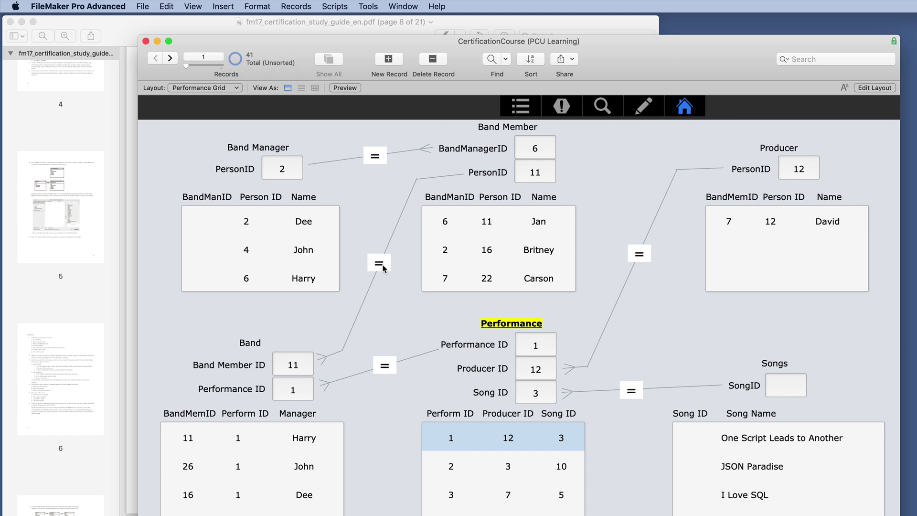
{"action": "left_click", "coordinate": [506, 469]}
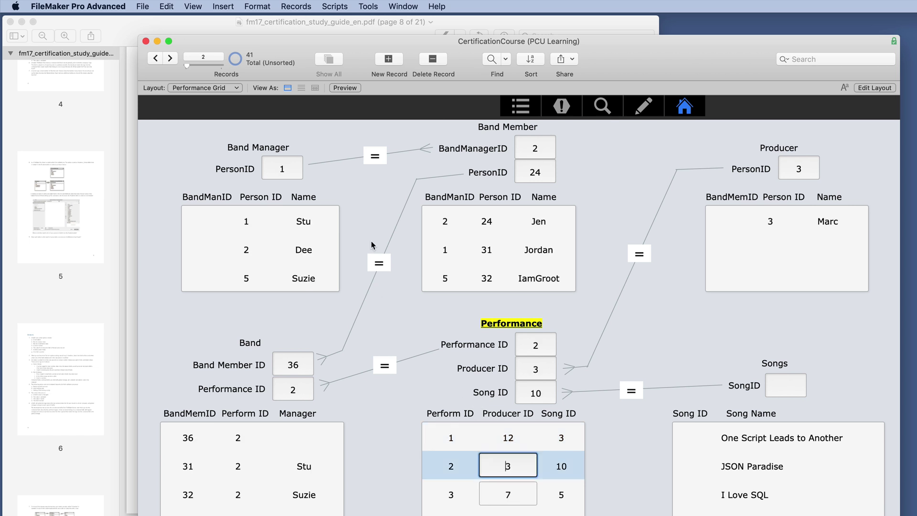
{"action": "left_click", "coordinate": [505, 494]}
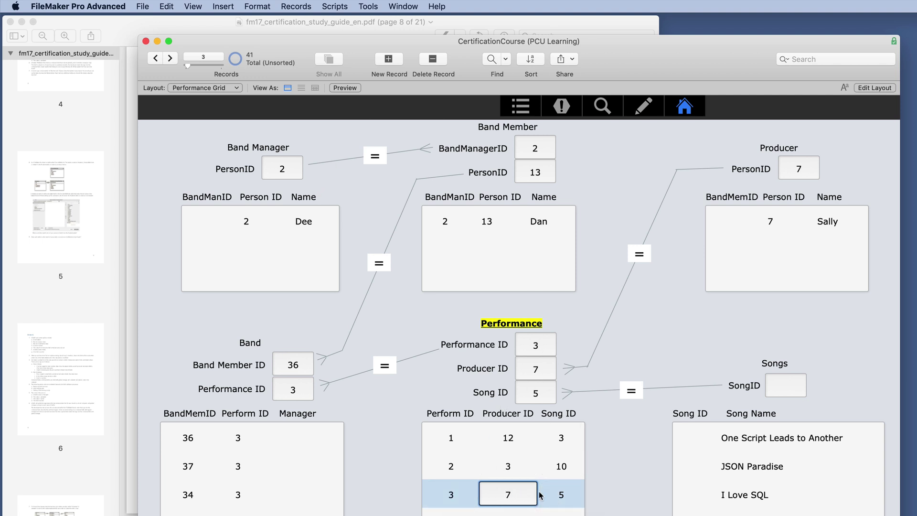
- Switch to the study guide and scroll between the Answers section and the questions
{"action": "key", "text": "super+Tab"}
{"action": "scroll", "coordinate": [389, 282], "scroll_direction": "down", "scroll_amount": 15}
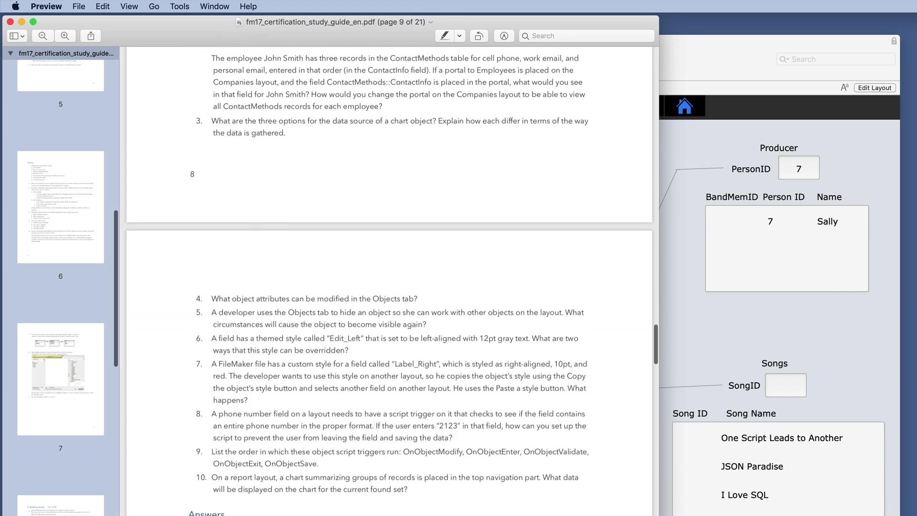
{"action": "scroll", "coordinate": [389, 282], "scroll_direction": "up", "scroll_amount": 10}
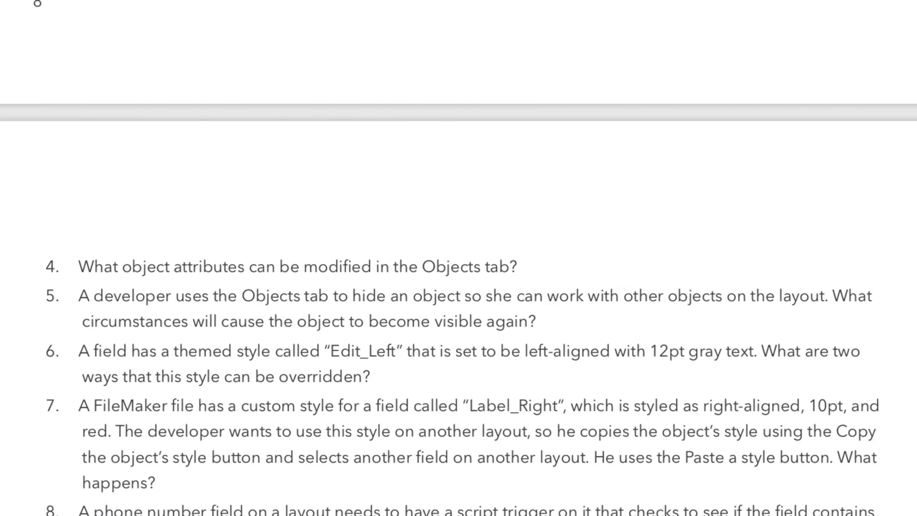
{"action": "scroll", "coordinate": [458, 258], "scroll_direction": "up", "scroll_amount": 5}
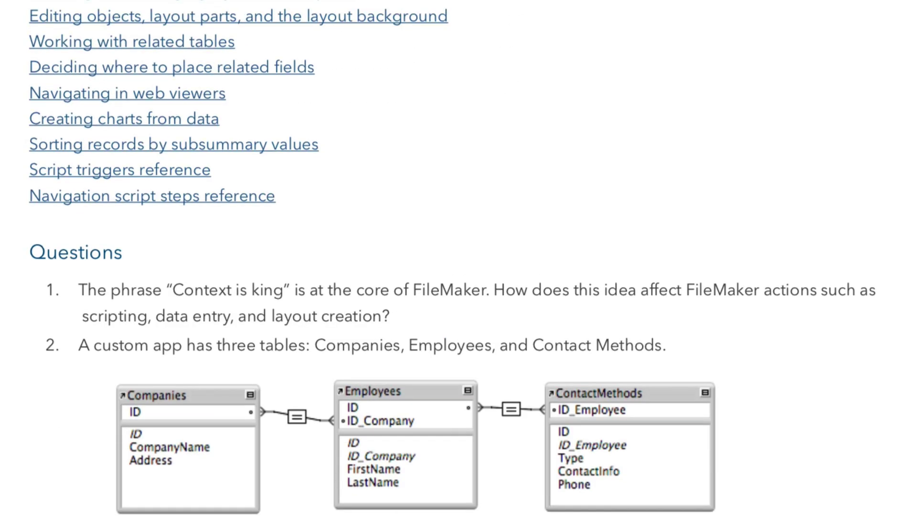
- Scroll the study guide to read question 2 about the Companies layout portal
{"action": "scroll", "coordinate": [459, 258], "scroll_direction": "down", "scroll_amount": 5}
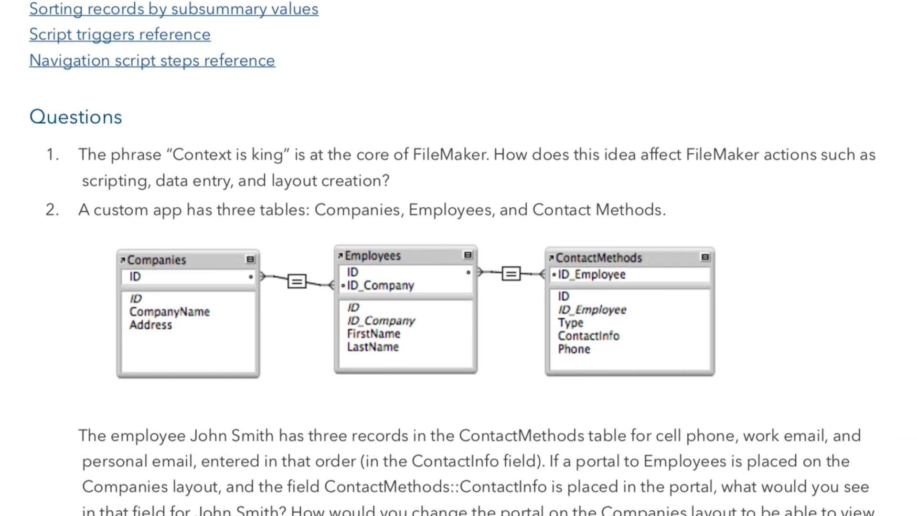
{"action": "scroll", "coordinate": [458, 259], "scroll_direction": "down", "scroll_amount": 2}
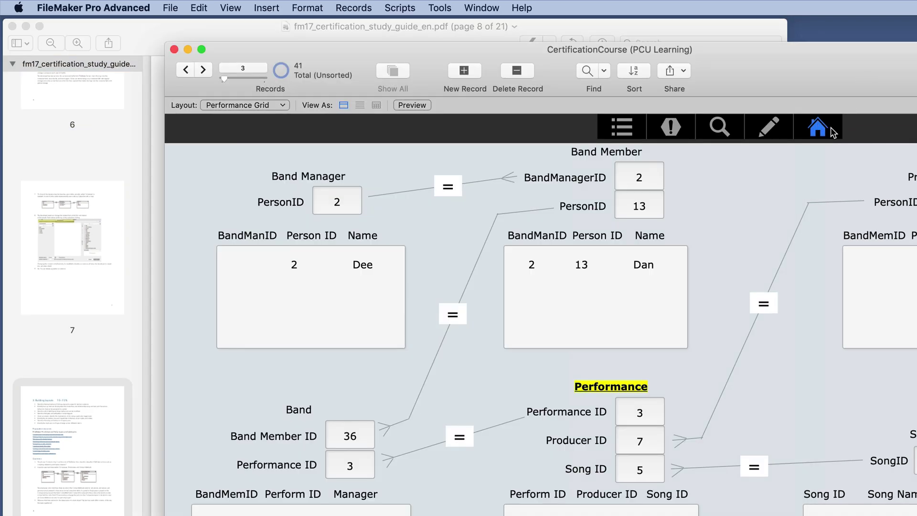
- Open the Portals example on the Companies layout and move the window beside the study guide
{"action": "left_click", "coordinate": [834, 133]}
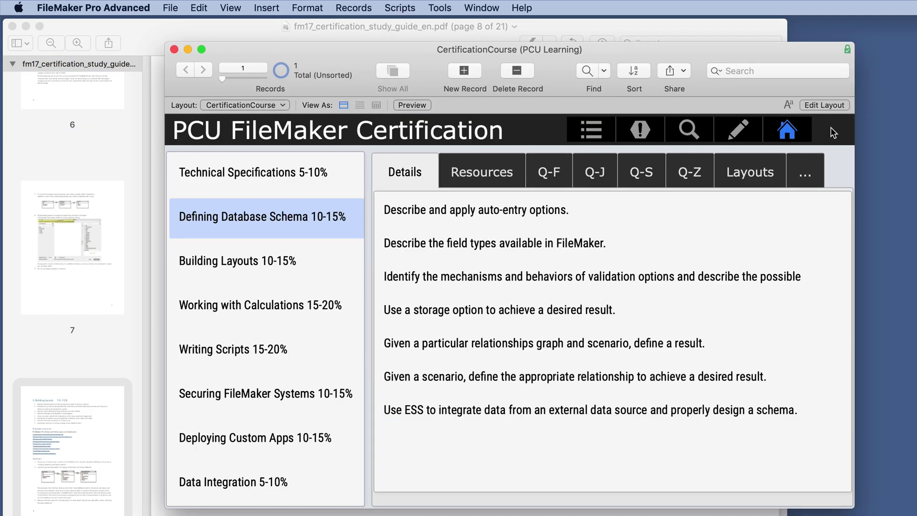
{"action": "left_click", "coordinate": [763, 180]}
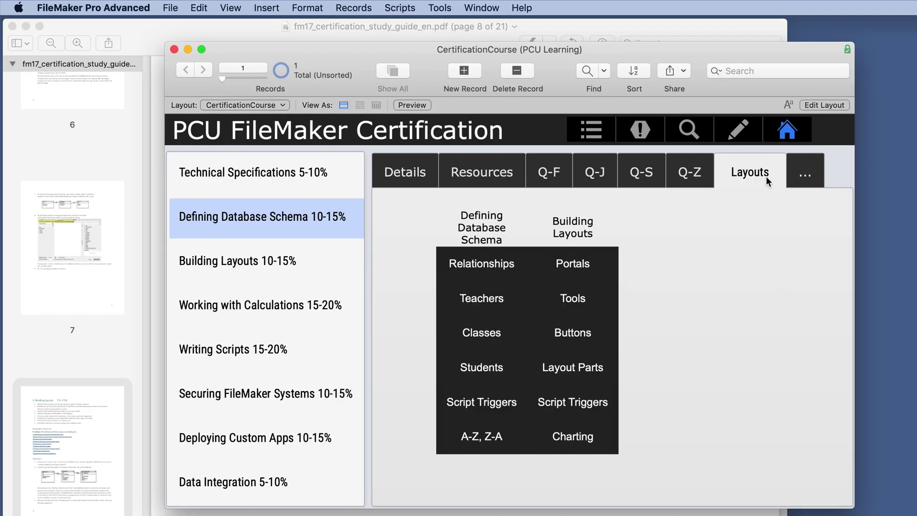
{"action": "left_click", "coordinate": [582, 253]}
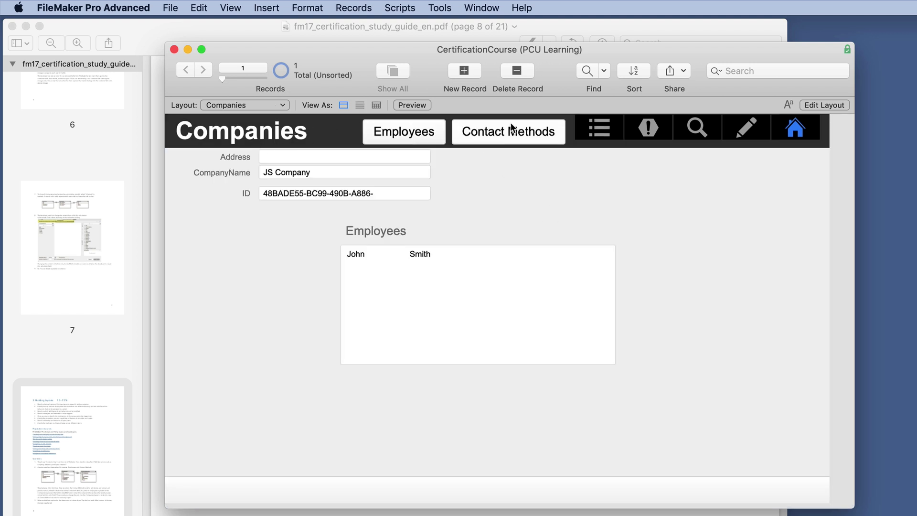
{"action": "left_click_drag", "start_coordinate": [394, 48], "coordinate": [875, 73]}
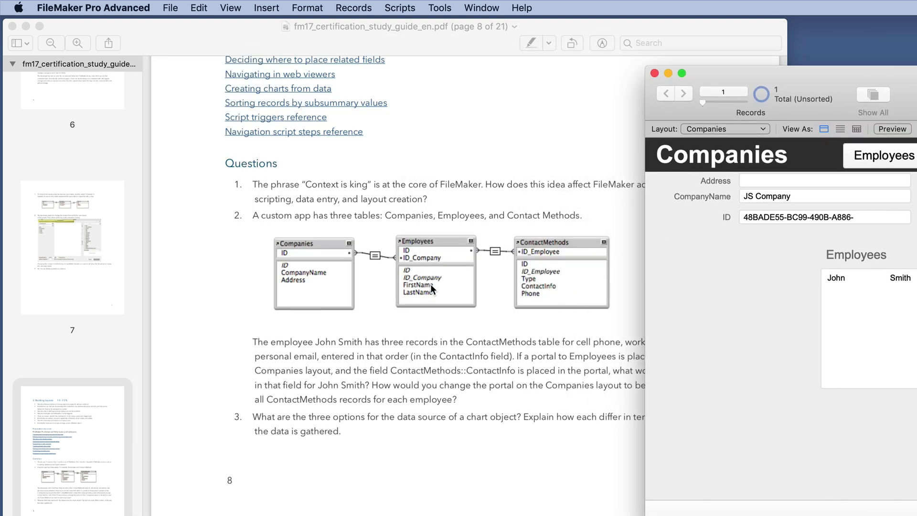
{"action": "key", "text": "super+shift+d"}
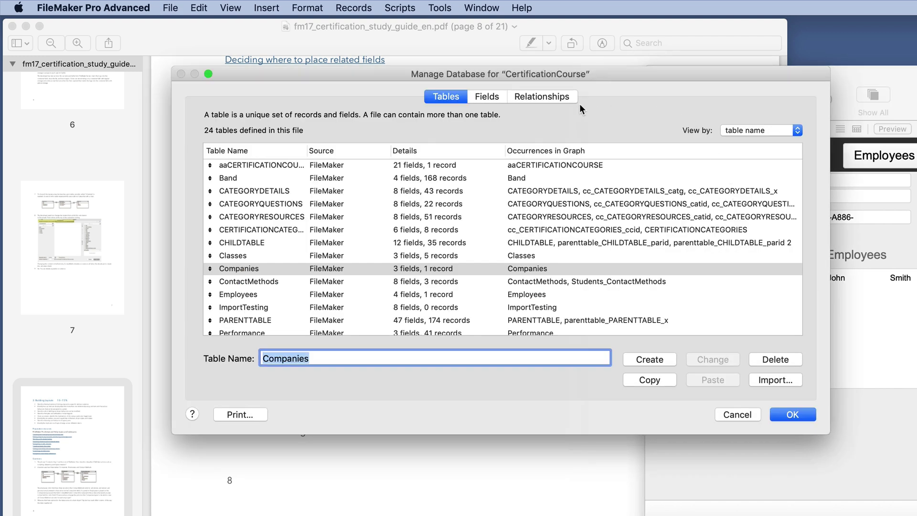
{"action": "left_click", "coordinate": [564, 96]}
{"action": "left_click_drag", "start_coordinate": [552, 75], "coordinate": [561, 343]}
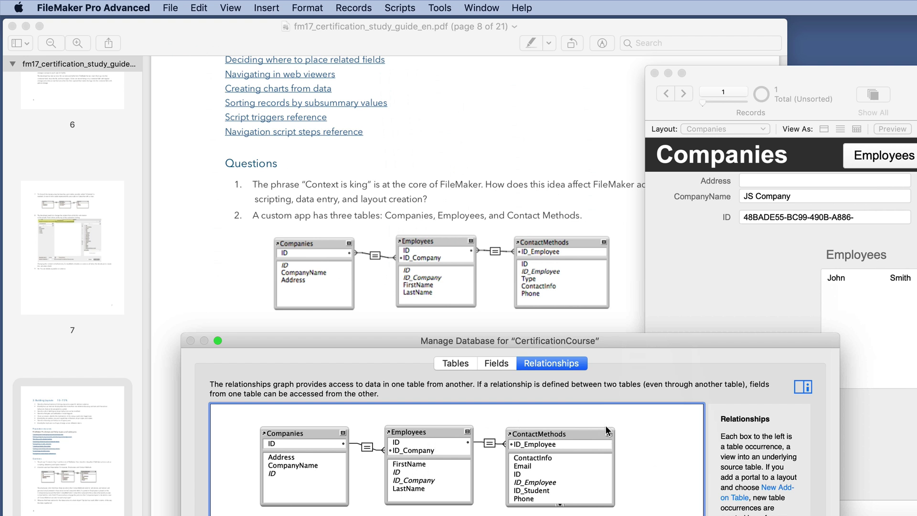
{"action": "key", "text": "Return"}
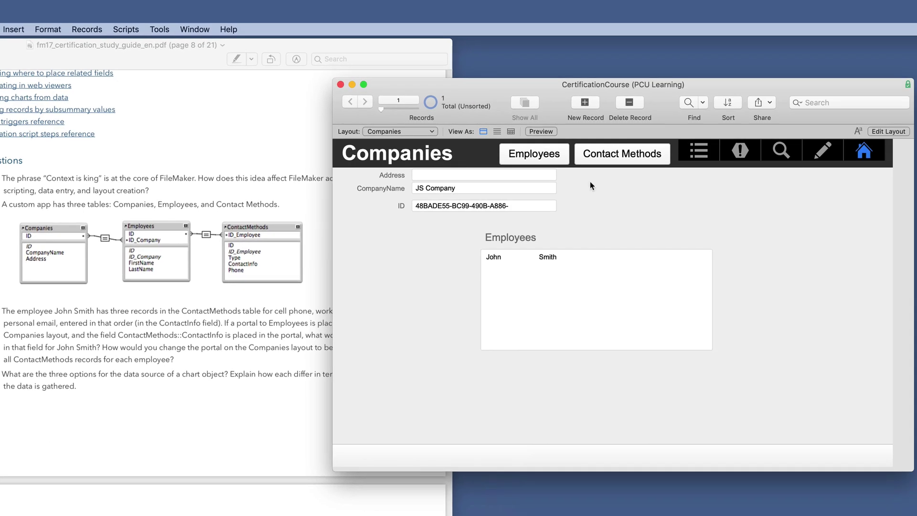
- In Layout mode, confirm in Layout Setup that the Companies layout shows records from Companies
{"action": "left_click", "coordinate": [888, 132]}
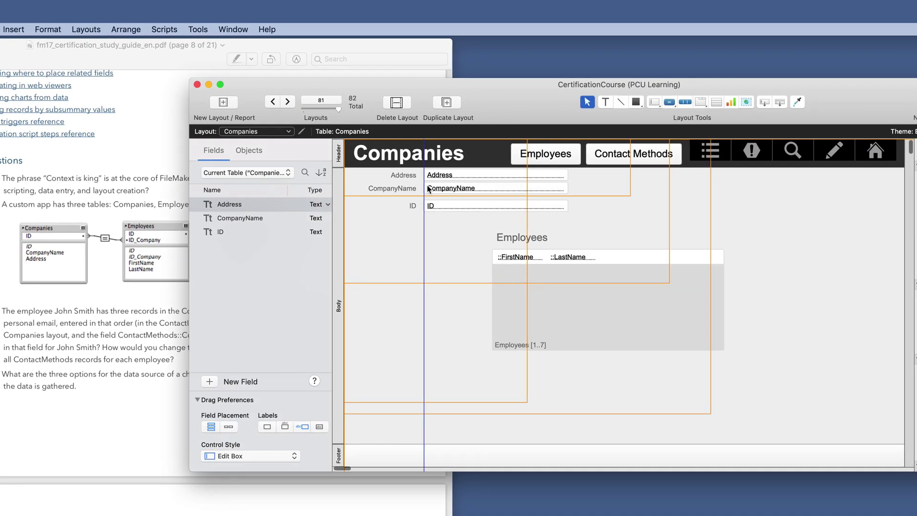
{"action": "left_click", "coordinate": [302, 133]}
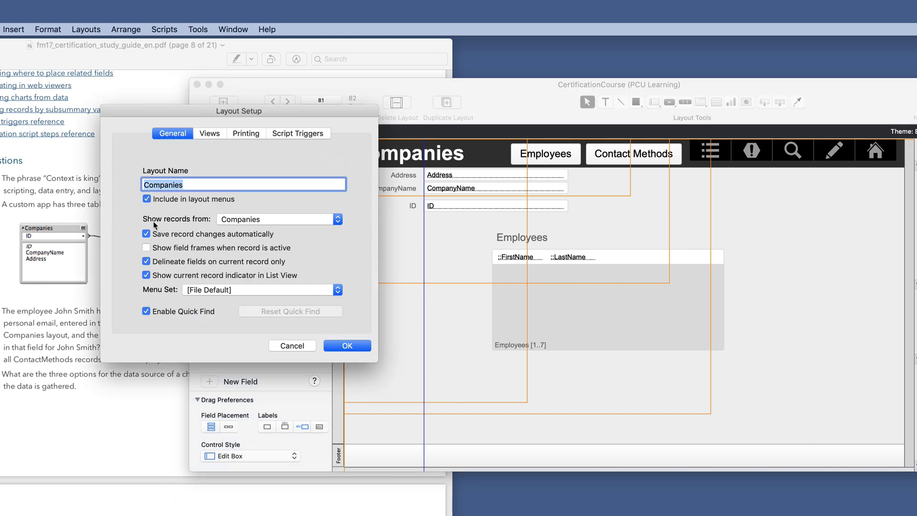
{"action": "left_click", "coordinate": [233, 219]}
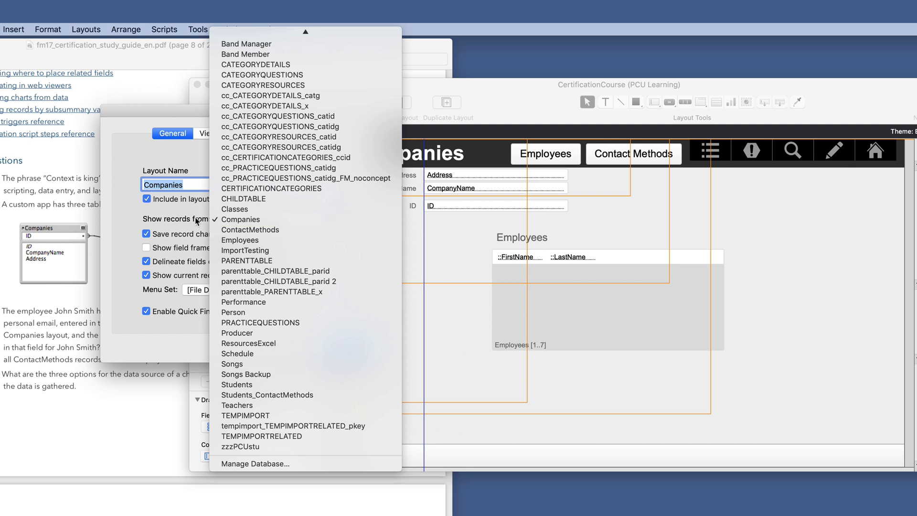
{"action": "left_click", "coordinate": [179, 228]}
- Cancel Layout Setup and highlight the portal-to-Employees and ContactMethods::ContactInfo phrases in the PDF
{"action": "left_click", "coordinate": [289, 348]}
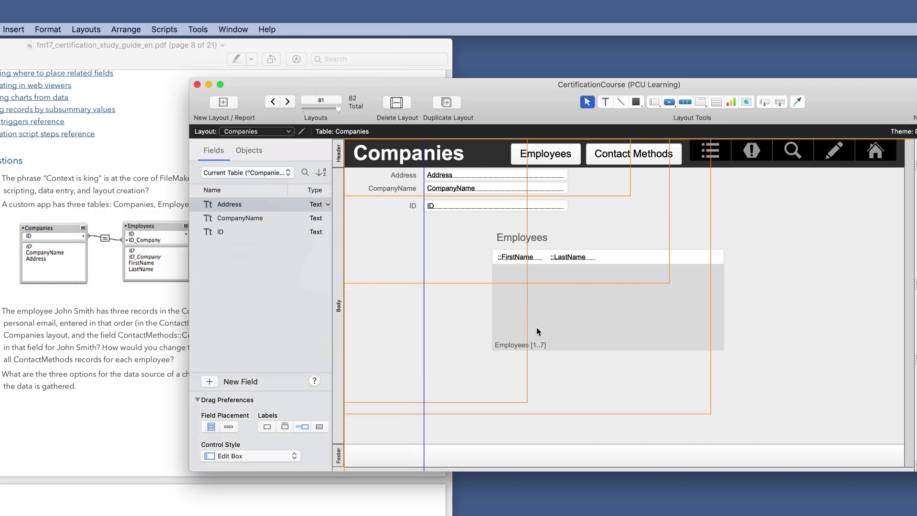
{"action": "left_click", "coordinate": [146, 338]}
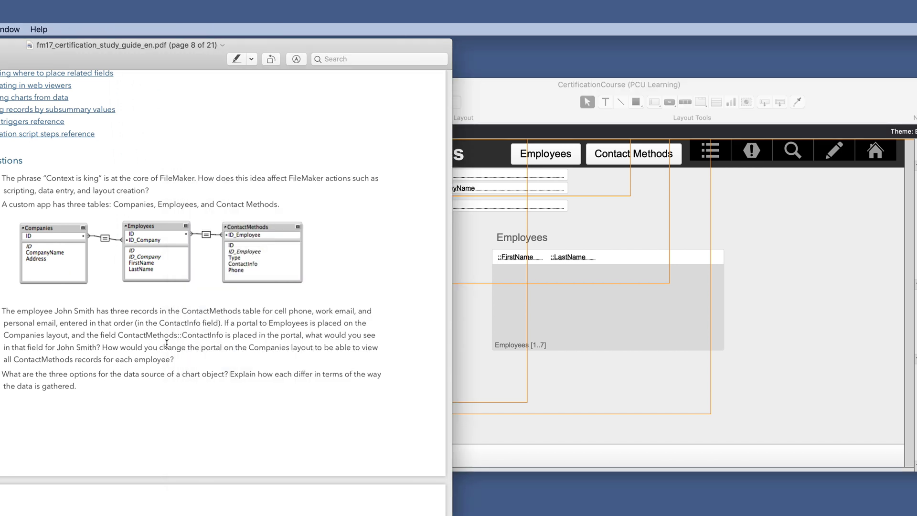
{"action": "left_click_drag", "start_coordinate": [224, 326], "coordinate": [307, 322]}
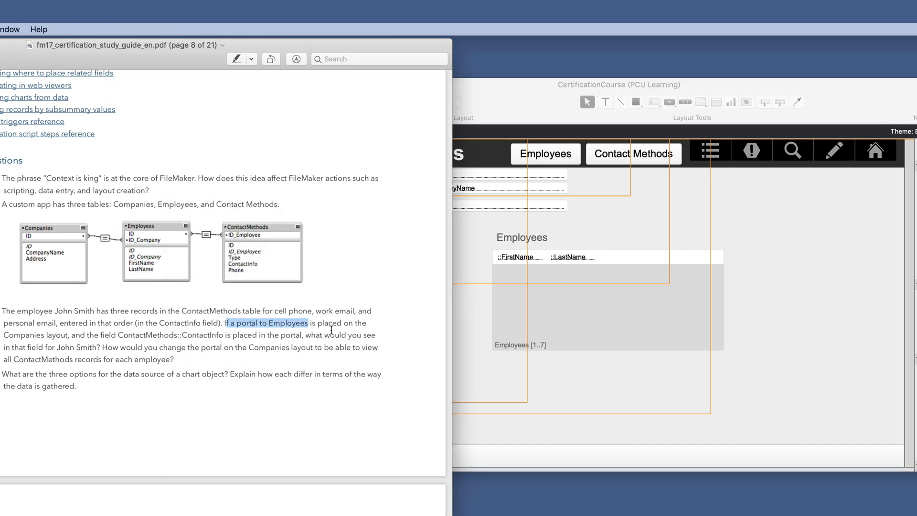
{"action": "left_click_drag", "start_coordinate": [89, 336], "coordinate": [220, 335]}
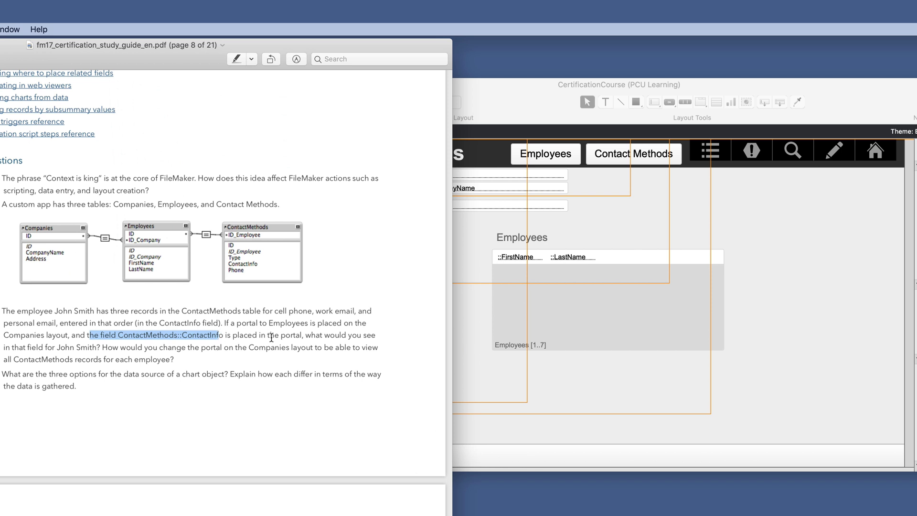
{"action": "left_click", "coordinate": [454, 299]}
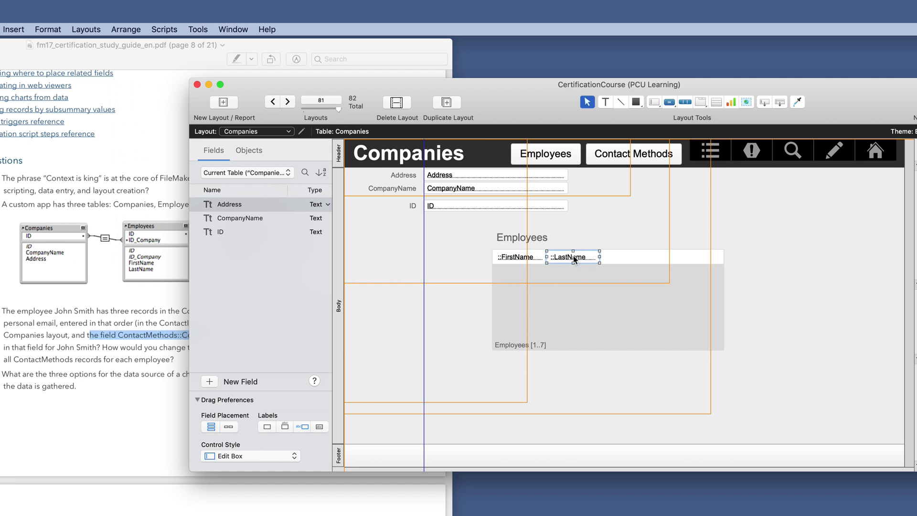
- Back in Layout mode, duplicate the portal's LastName field to its right
{"action": "key", "text": "super+b"}
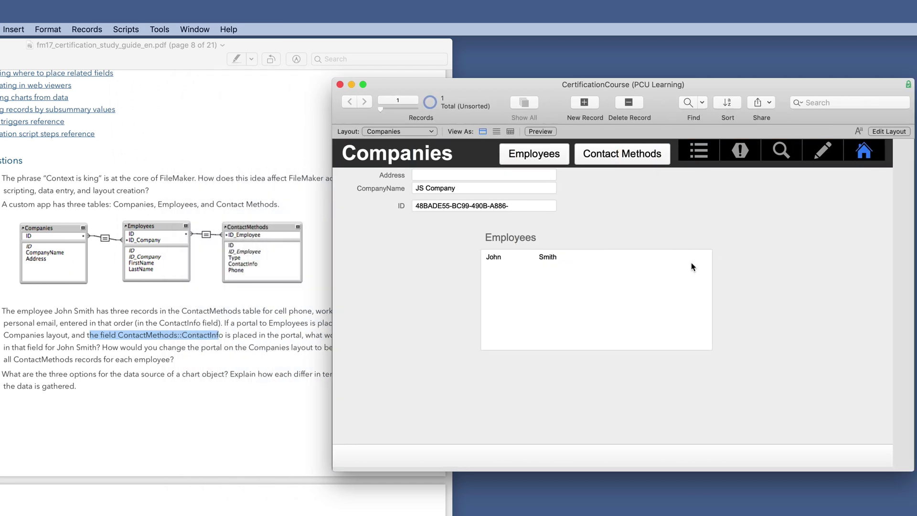
{"action": "left_click", "coordinate": [897, 132]}
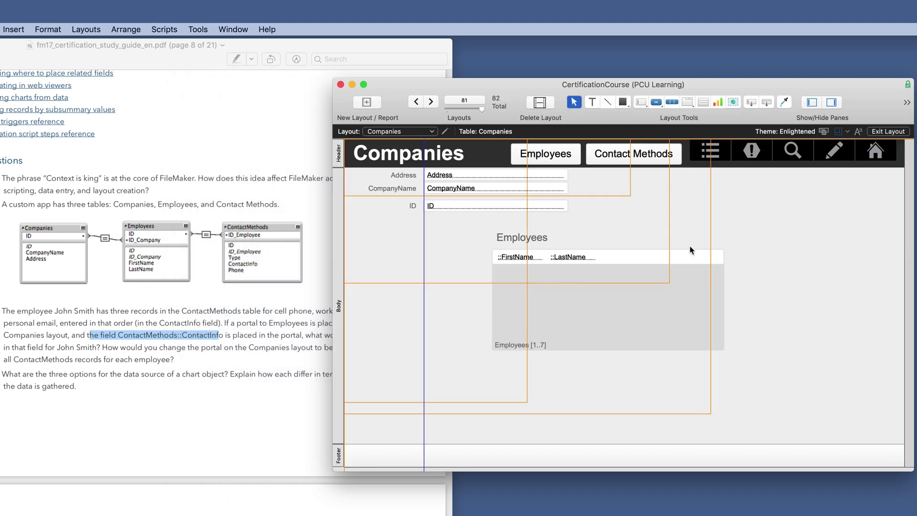
{"action": "left_click", "coordinate": [574, 259]}
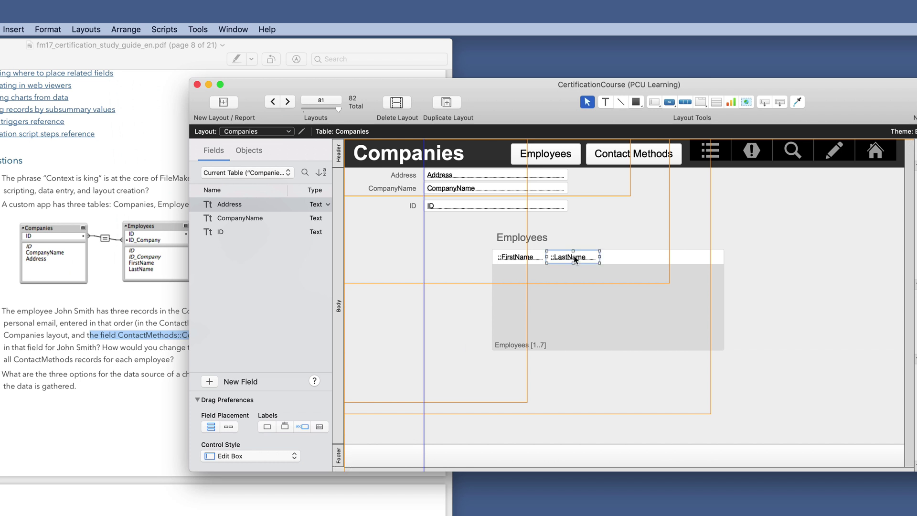
{"action": "left_click_drag", "start_coordinate": [574, 256], "coordinate": [635, 258]}
- Set the duplicate to ContactMethods::ContactInfo and move its label above the column
{"action": "left_click", "coordinate": [509, 225]}
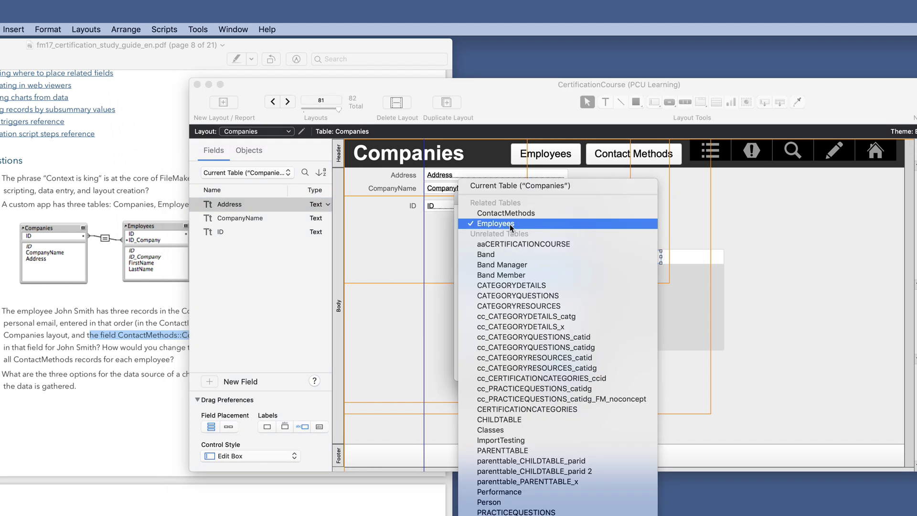
{"action": "left_click", "coordinate": [512, 216]}
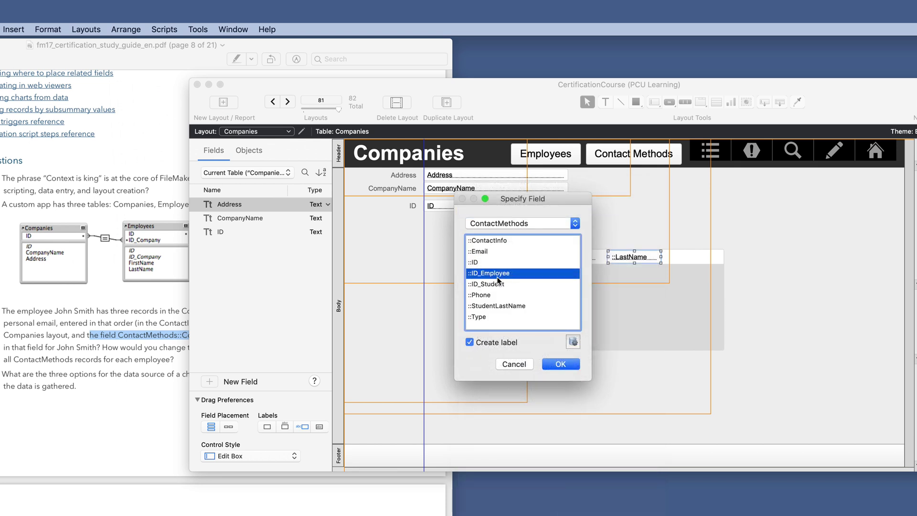
{"action": "left_click", "coordinate": [495, 242]}
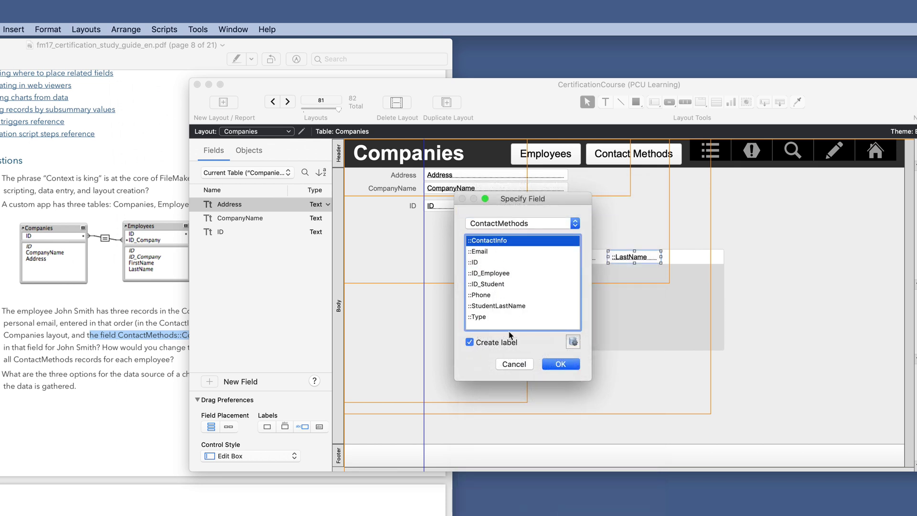
{"action": "left_click", "coordinate": [470, 342]}
{"action": "left_click", "coordinate": [559, 364]}
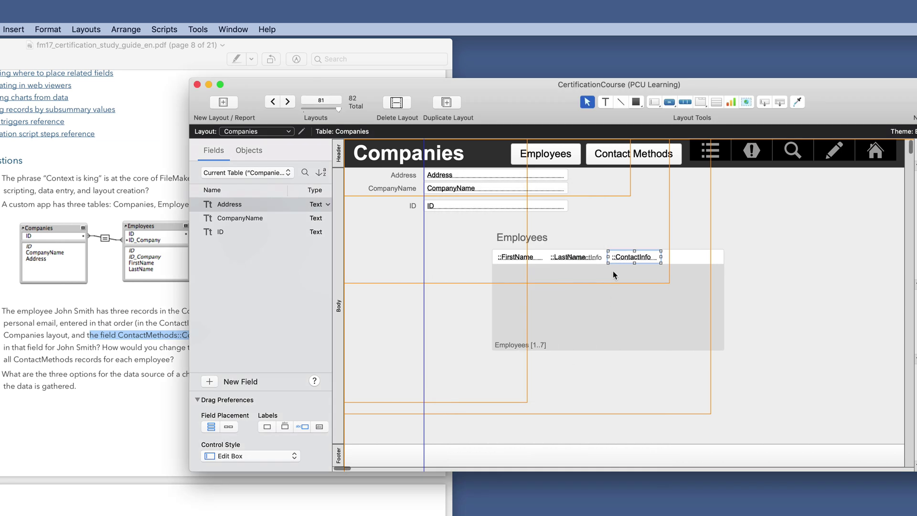
{"action": "left_click_drag", "start_coordinate": [595, 260], "coordinate": [709, 257]}
- Save the layout changes and go to the employee's own record
{"action": "key", "text": "super+b"}
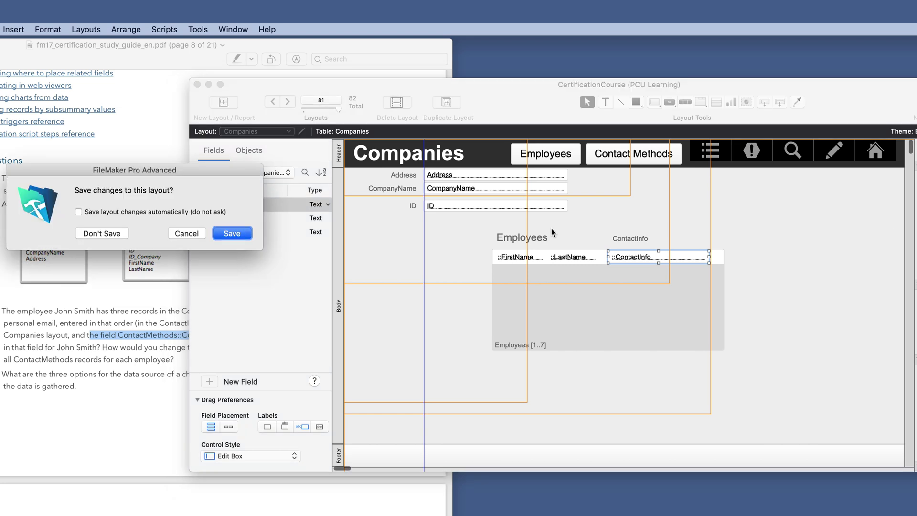
{"action": "left_click", "coordinate": [234, 235]}
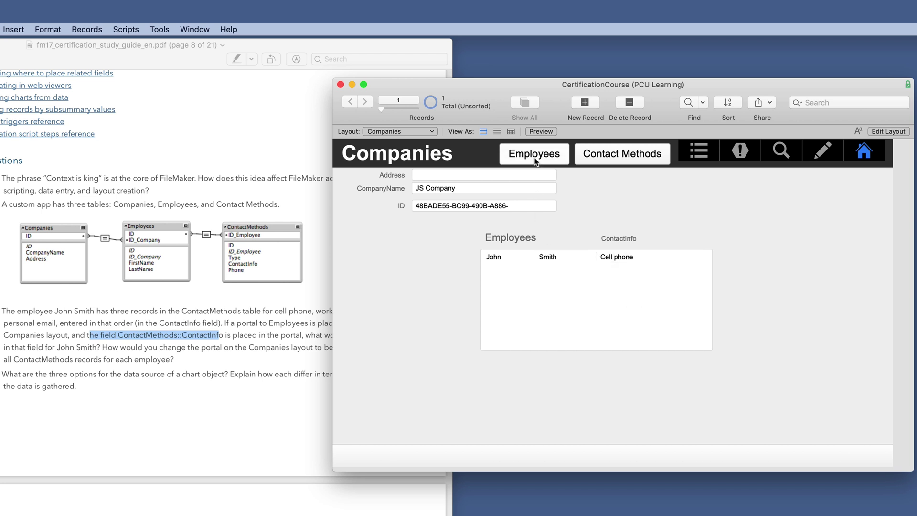
{"action": "left_click", "coordinate": [535, 161]}
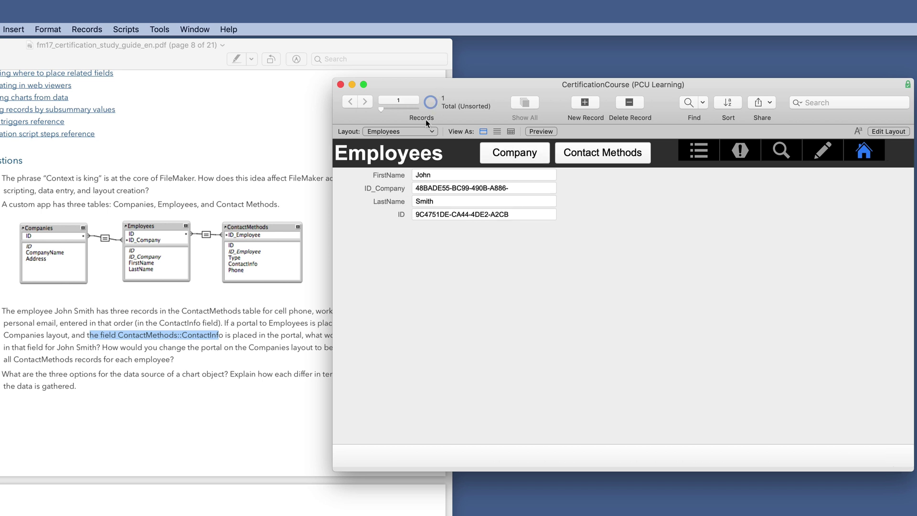
- Step through the employee's three contact method records, then return to the employee record
{"action": "left_click", "coordinate": [578, 155]}
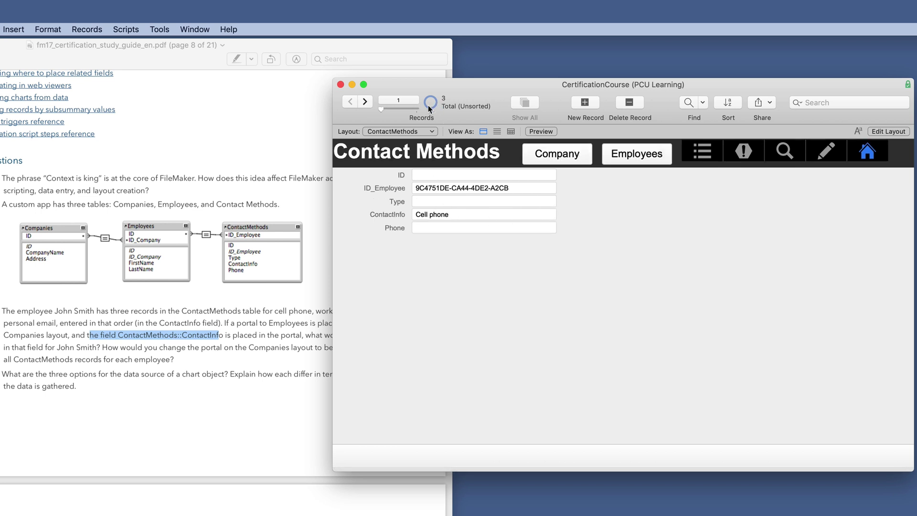
{"action": "left_click", "coordinate": [364, 102]}
{"action": "left_click", "coordinate": [365, 102]}
{"action": "left_click", "coordinate": [350, 102]}
{"action": "left_click", "coordinate": [350, 102]}
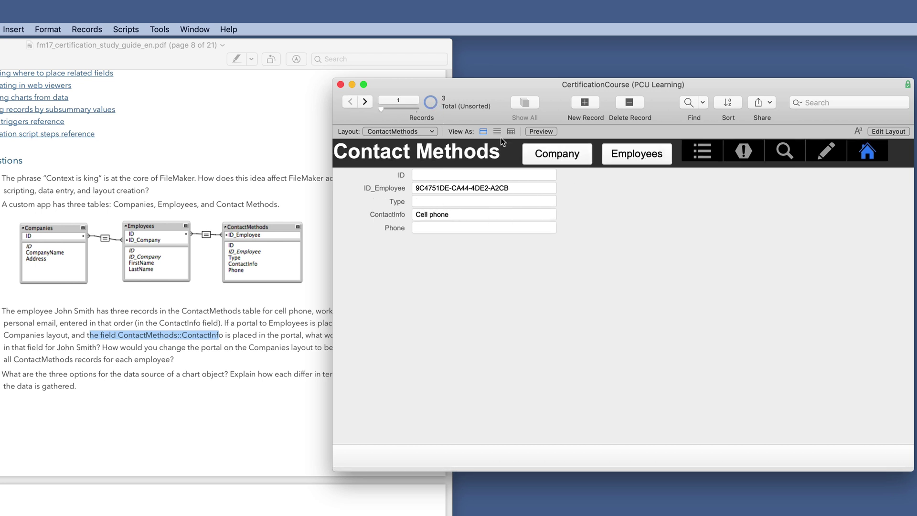
{"action": "left_click", "coordinate": [621, 159]}
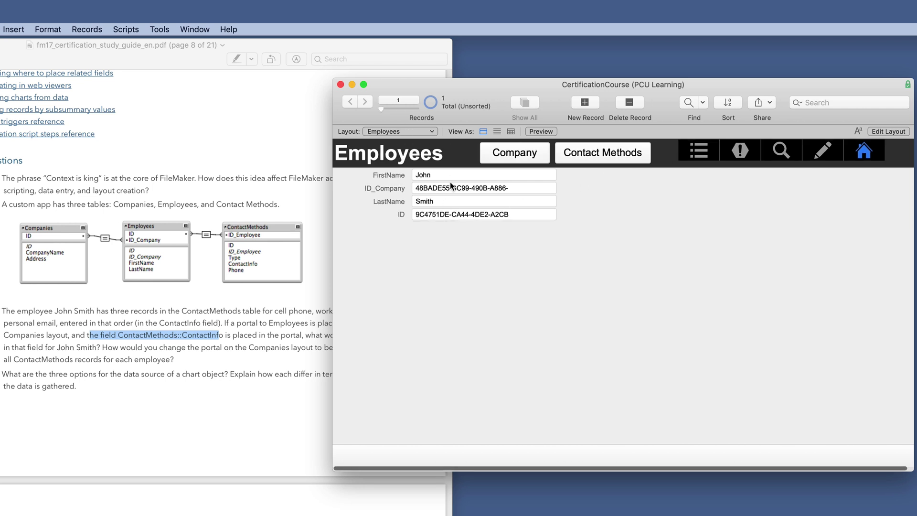
- On the Employees layout, draw a portal below the fields showing ContactMethods records
{"action": "left_click", "coordinate": [886, 133]}
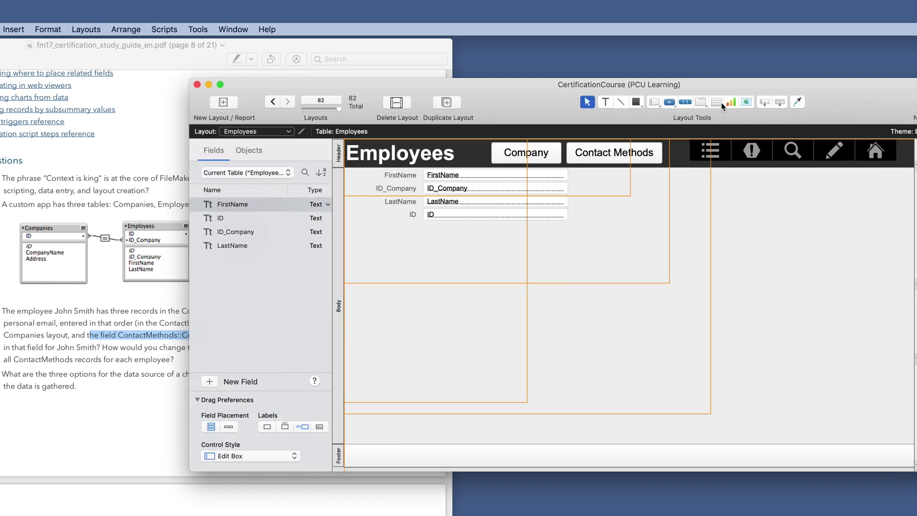
{"action": "left_click", "coordinate": [722, 102]}
{"action": "left_click_drag", "start_coordinate": [501, 250], "coordinate": [714, 354]}
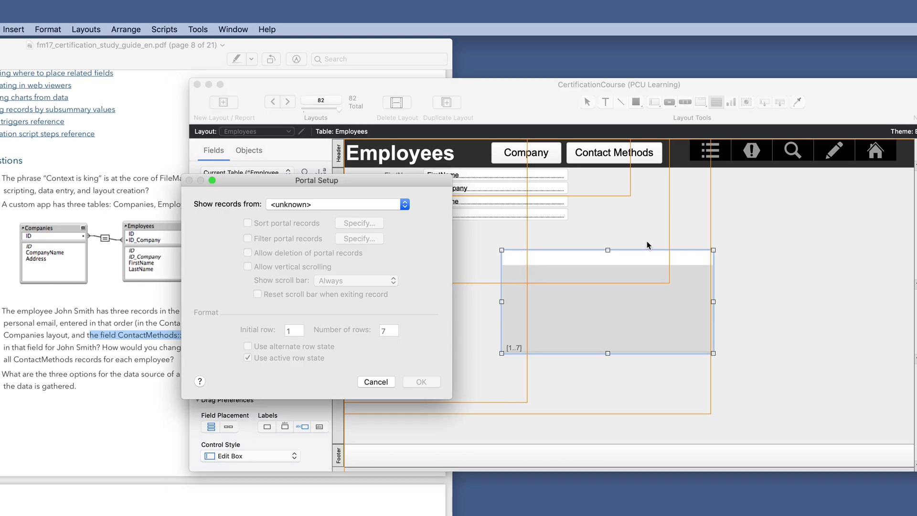
{"action": "left_click", "coordinate": [337, 206]}
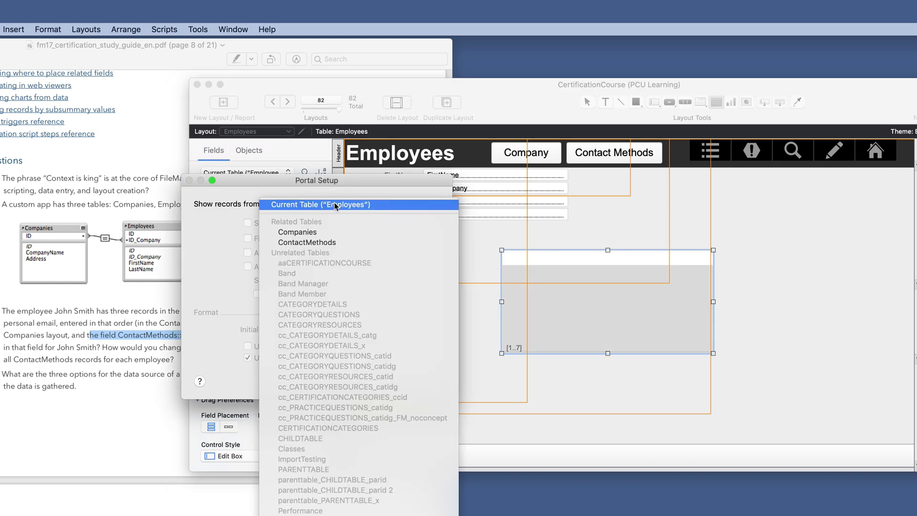
{"action": "left_click", "coordinate": [326, 241]}
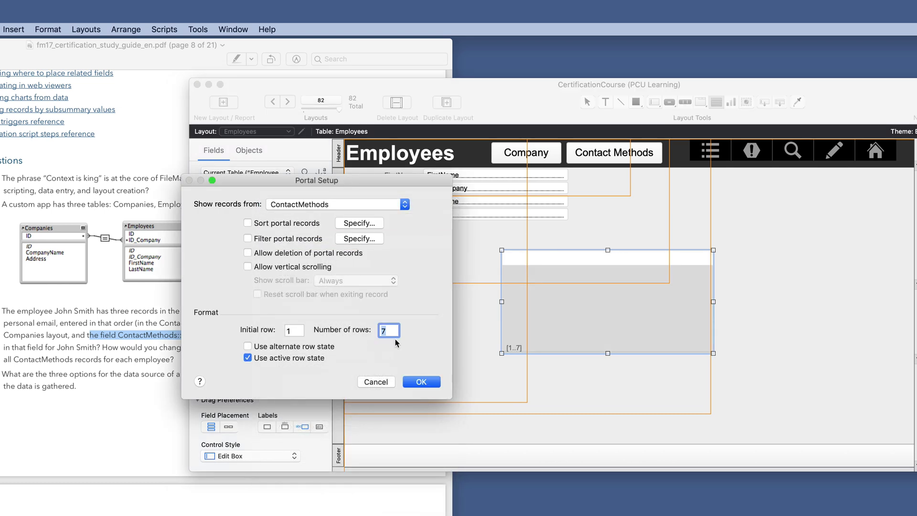
{"action": "left_click", "coordinate": [420, 382]}
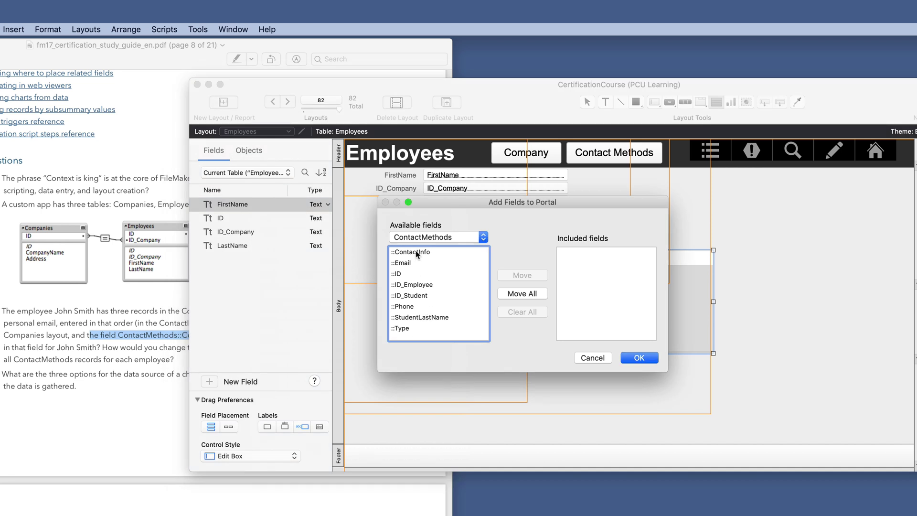
- Add ContactInfo to the portal, save the layout, and go to the Companies layout
{"action": "double_click", "coordinate": [416, 252]}
{"action": "left_click", "coordinate": [639, 358]}
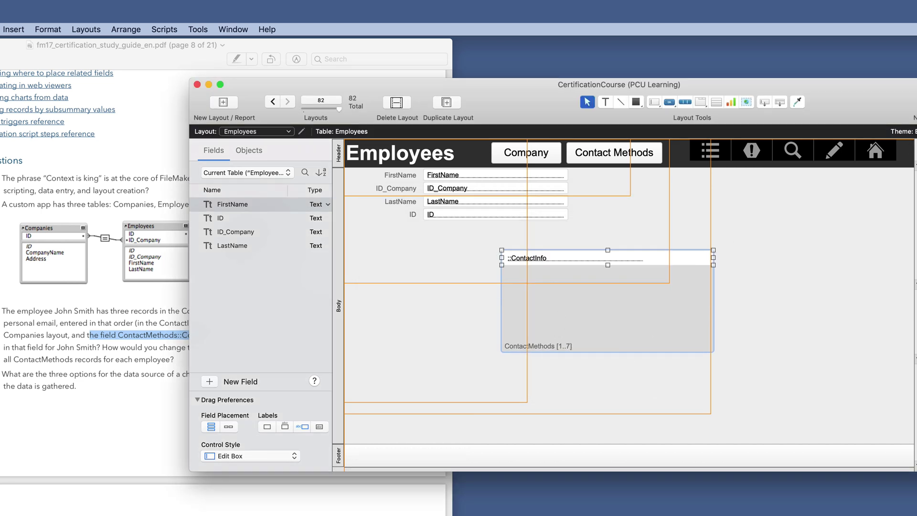
{"action": "key", "text": "super+b"}
{"action": "left_click", "coordinate": [243, 236]}
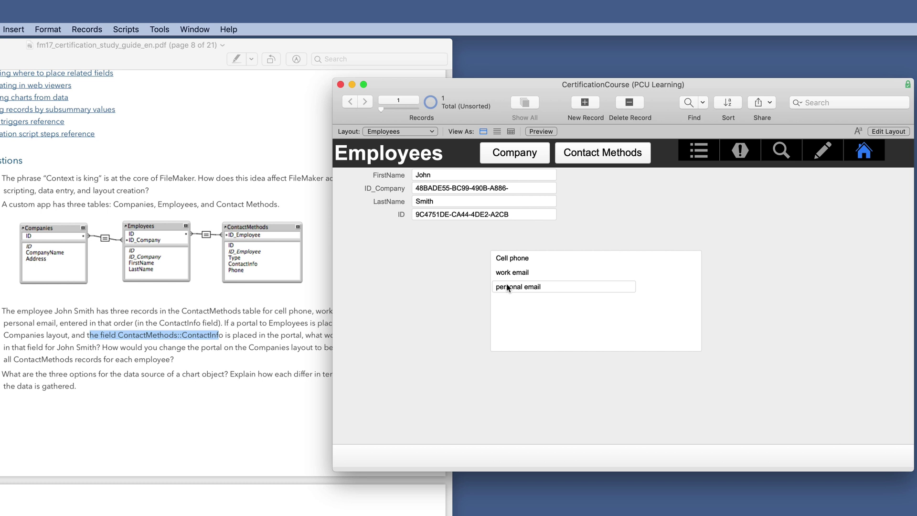
{"action": "left_click", "coordinate": [533, 158]}
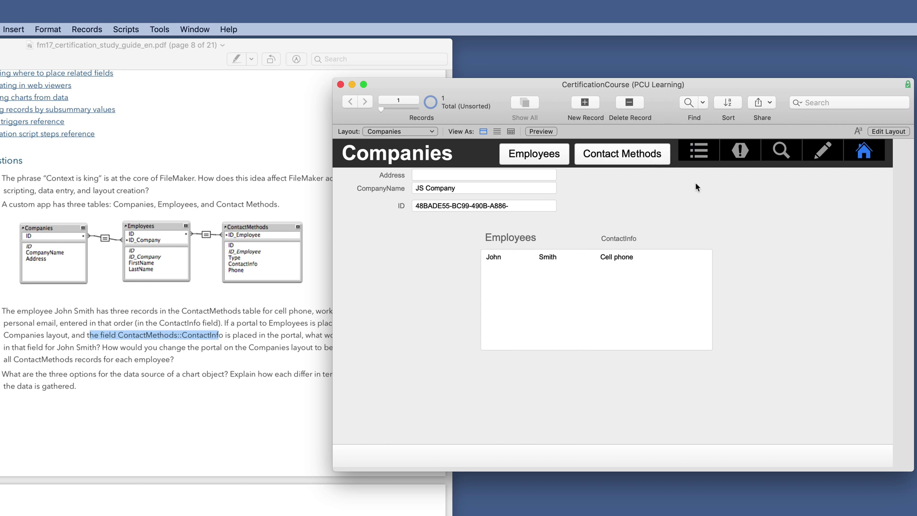
- From the Layouts grid, view the Relationships example, then return to the home layout
{"action": "left_click", "coordinate": [873, 149]}
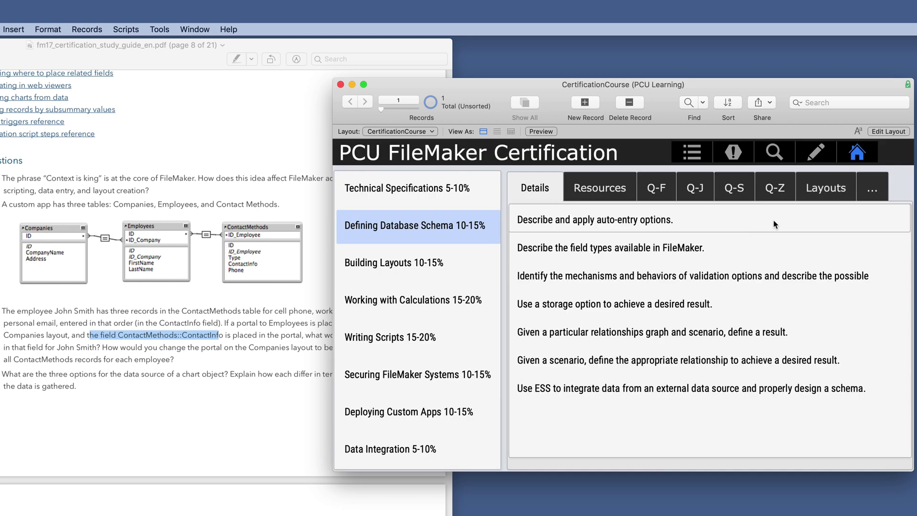
{"action": "left_click", "coordinate": [825, 188]}
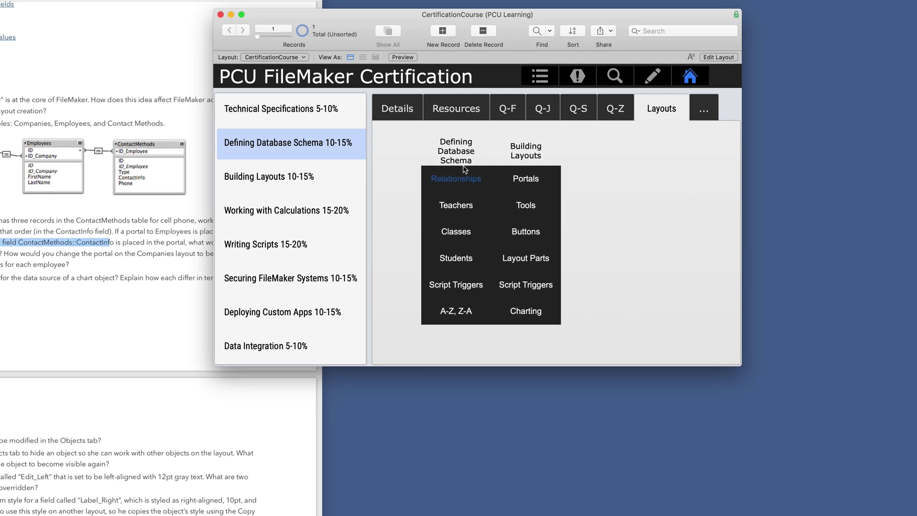
{"action": "left_click", "coordinate": [462, 173]}
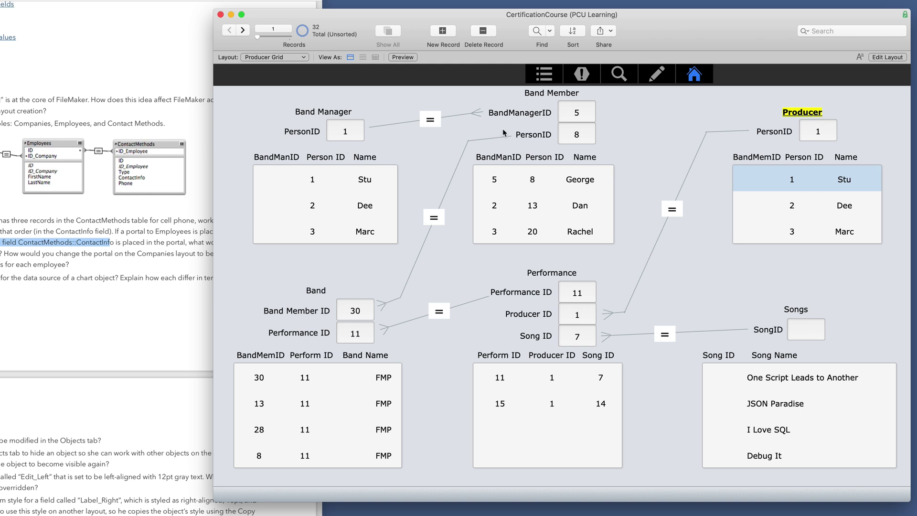
{"action": "left_click", "coordinate": [694, 74]}
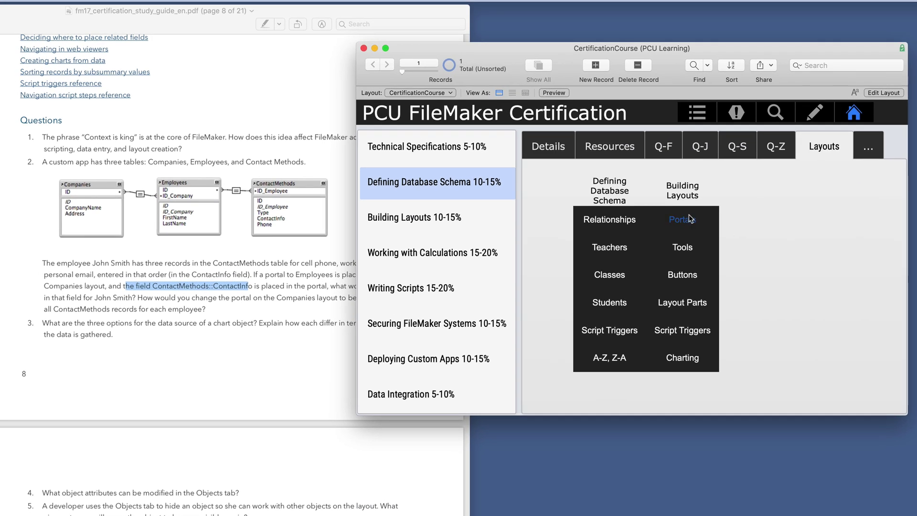
- Open the Portals example on the Companies layout and read its question in the study guide
{"action": "left_click", "coordinate": [690, 218]}
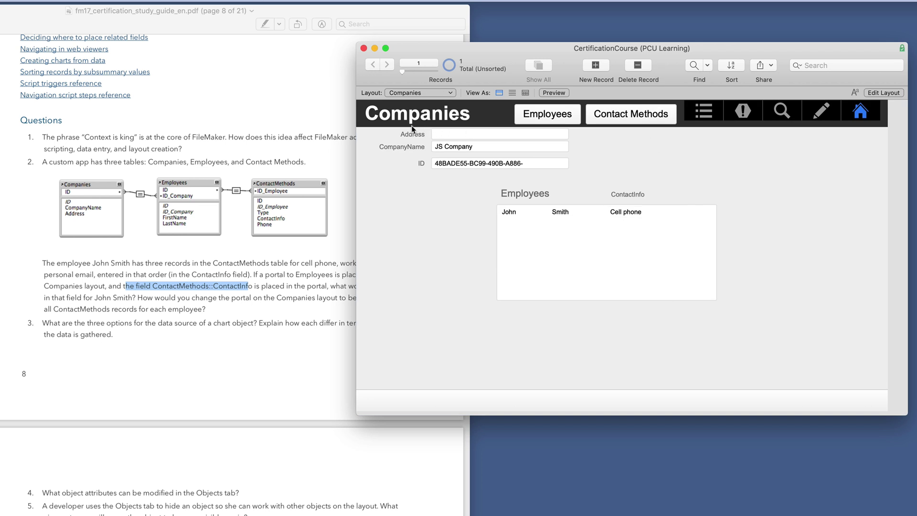
{"action": "left_click", "coordinate": [296, 288]}
{"action": "left_click_drag", "start_coordinate": [337, 287], "coordinate": [394, 291]}
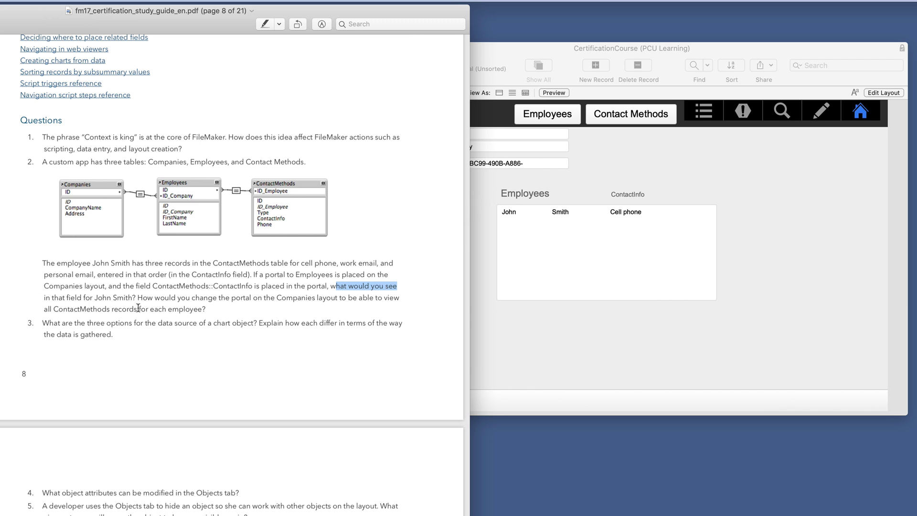
{"action": "left_click", "coordinate": [477, 222]}
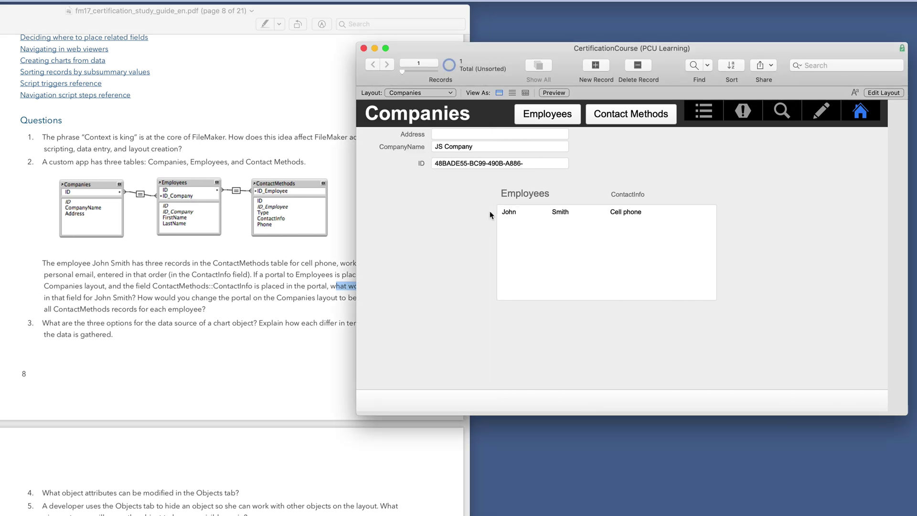
- In Layout mode, change the portal's source to show ContactMethods records
{"action": "left_click", "coordinate": [884, 93]}
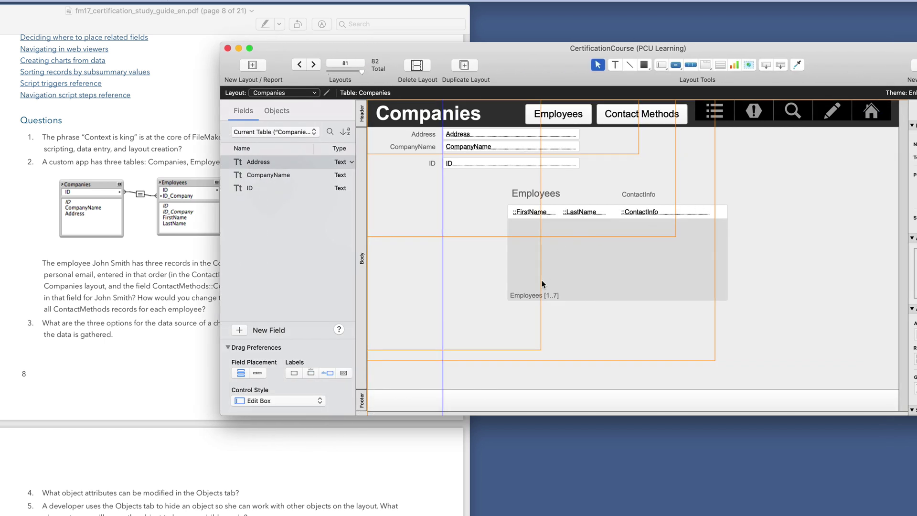
{"action": "double_click", "coordinate": [542, 280]}
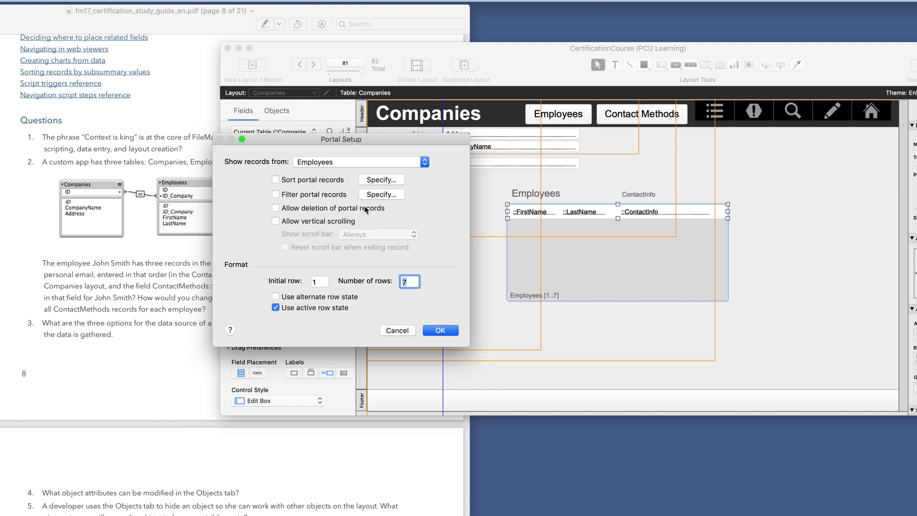
{"action": "left_click", "coordinate": [310, 163]}
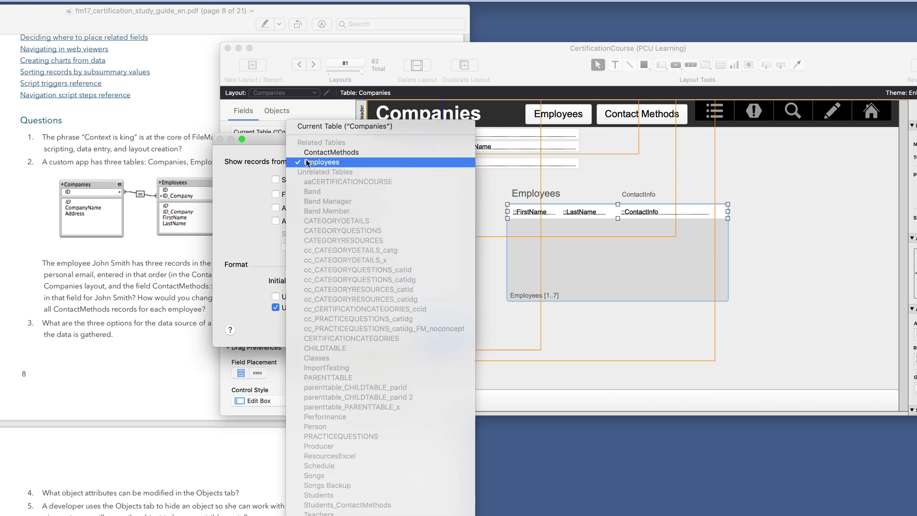
{"action": "left_click", "coordinate": [324, 149]}
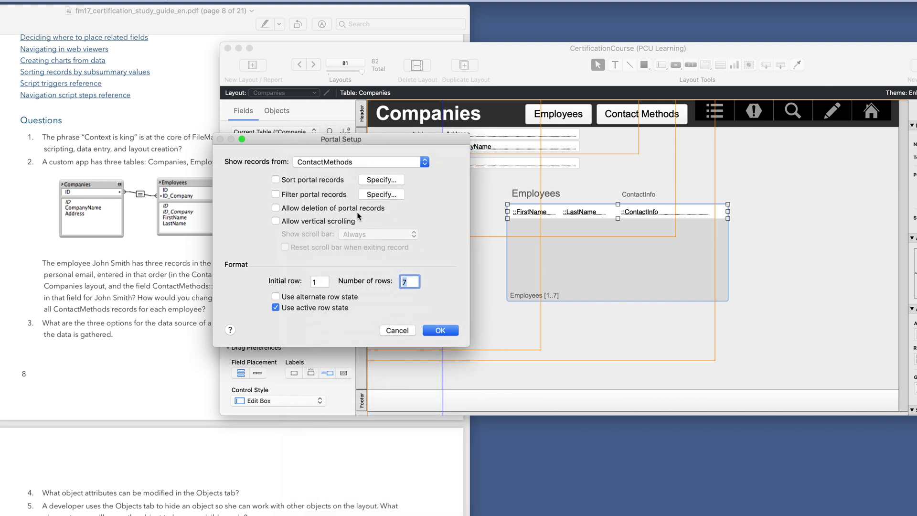
{"action": "left_click", "coordinate": [440, 331]}
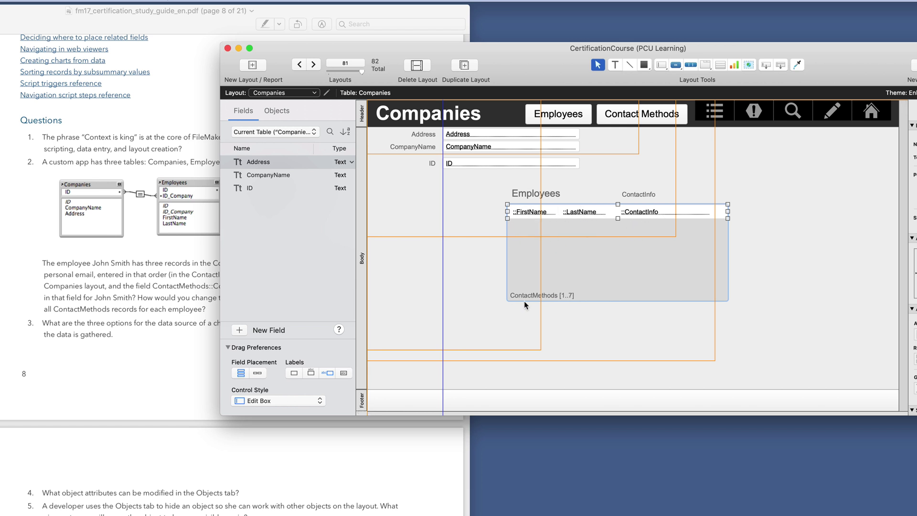
- Check the ContactInfo and LastName columns' field assignments unchanged, then return to Browse mode
{"action": "double_click", "coordinate": [645, 216]}
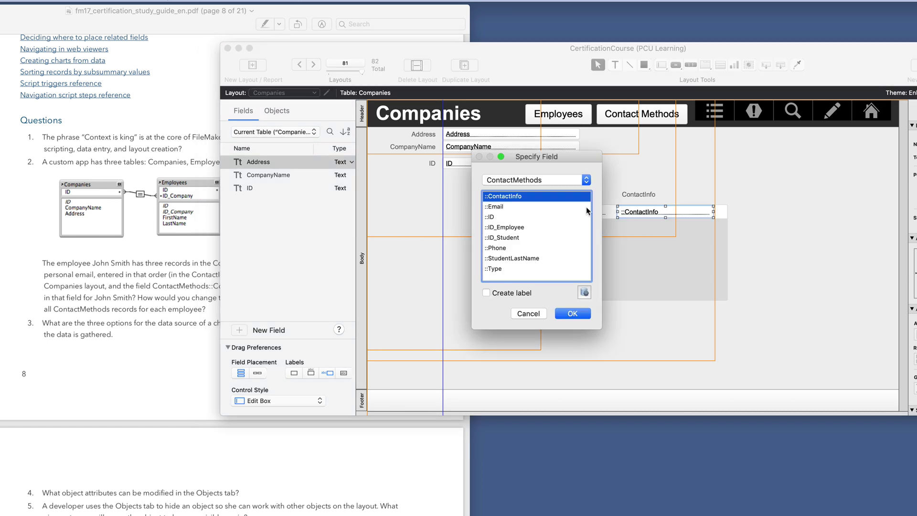
{"action": "left_click", "coordinate": [529, 313]}
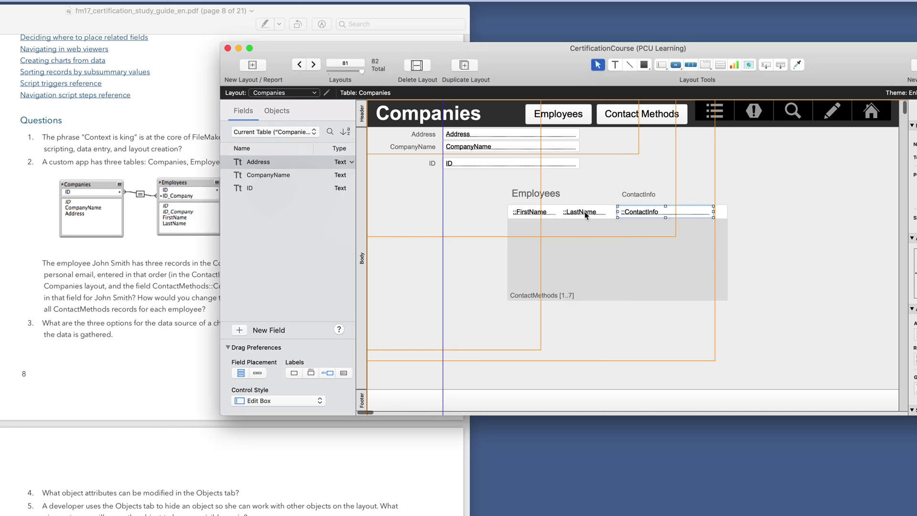
{"action": "double_click", "coordinate": [586, 212]}
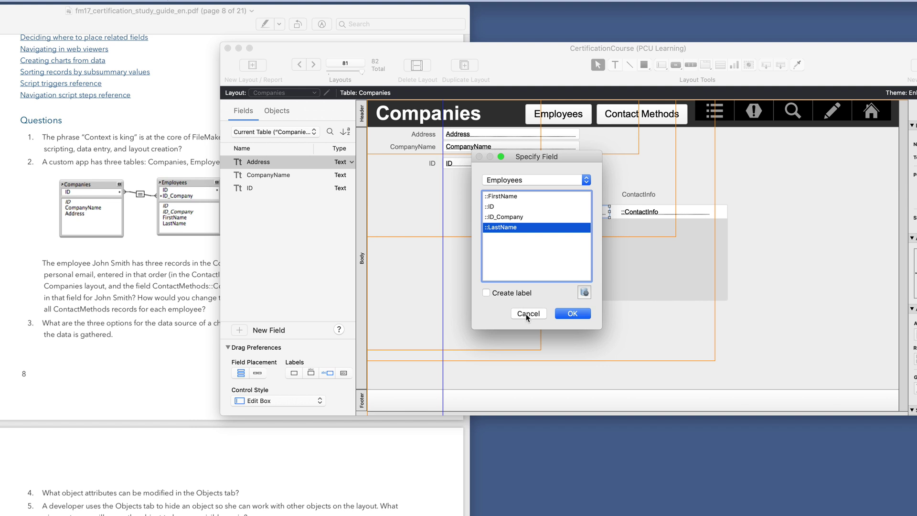
{"action": "left_click", "coordinate": [528, 314]}
{"action": "key", "text": "super+b"}
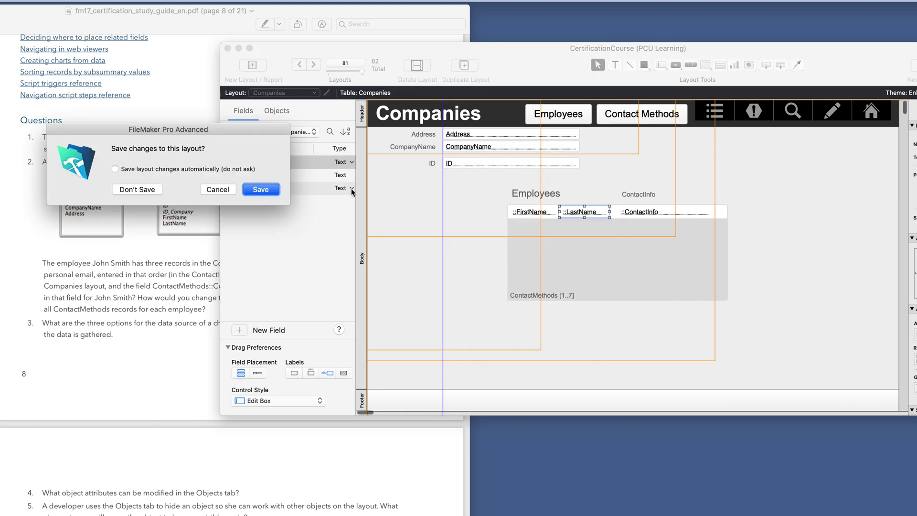
- Save the layout and inspect the three portal rows for the employee's contact methods
{"action": "key", "text": "Return"}
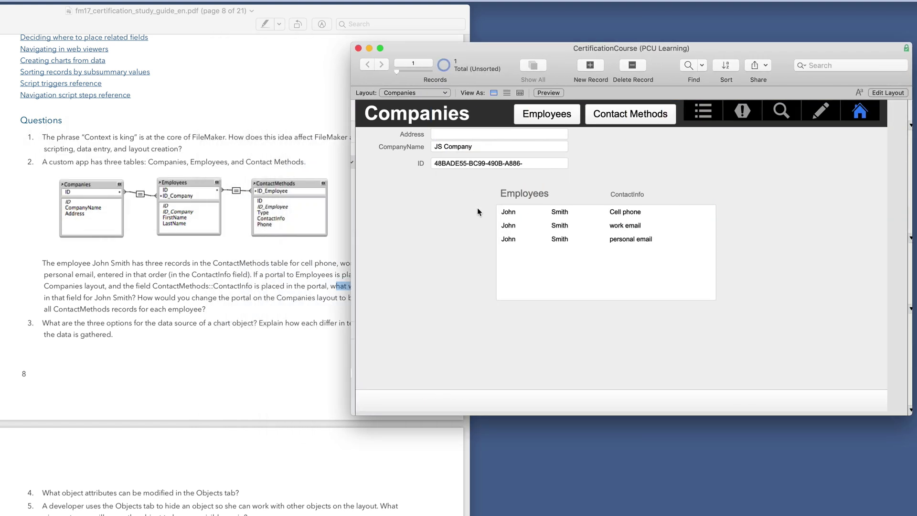
{"action": "left_click", "coordinate": [624, 241]}
{"action": "left_click", "coordinate": [507, 216]}
{"action": "left_click", "coordinate": [520, 228]}
{"action": "left_click", "coordinate": [569, 241]}
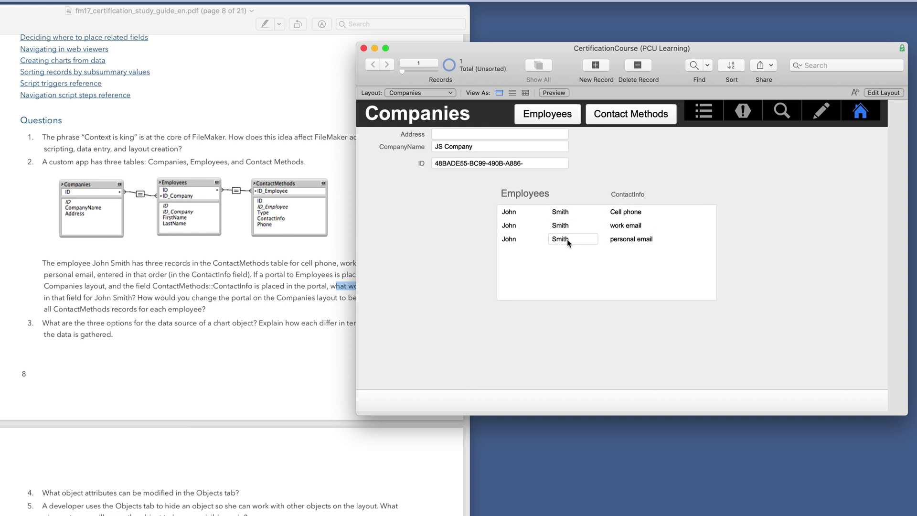
- Scroll the study guide down to the Answers page
{"action": "left_click", "coordinate": [277, 263]}
{"action": "scroll", "coordinate": [282, 263], "scroll_direction": "down", "scroll_amount": 5}
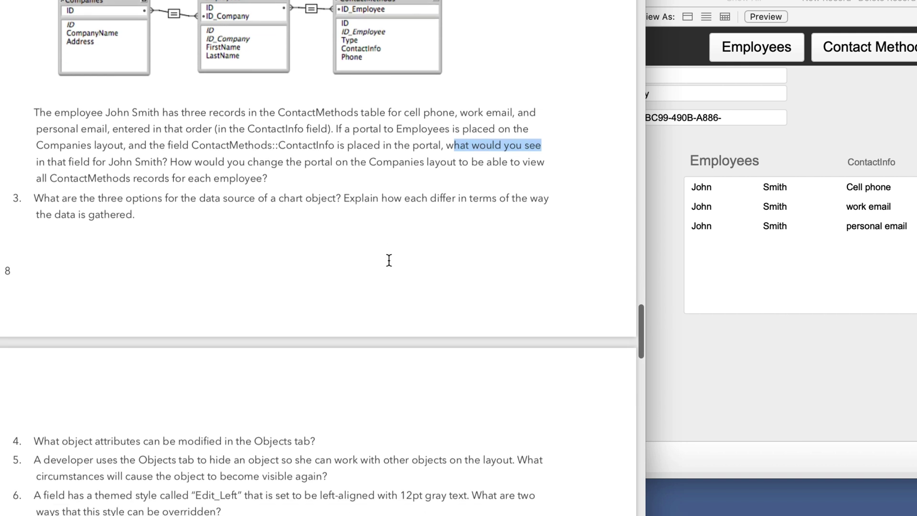
{"action": "scroll", "coordinate": [389, 260], "scroll_direction": "down", "scroll_amount": 10}
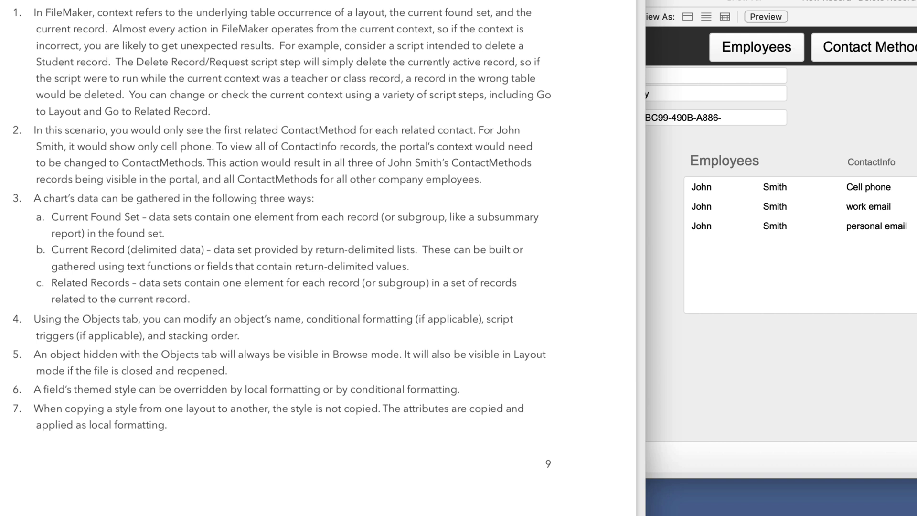
- Create a new Employees record with the new employee's first and last name
{"action": "left_click", "coordinate": [748, 46]}
{"action": "left_click", "coordinate": [748, 46]}
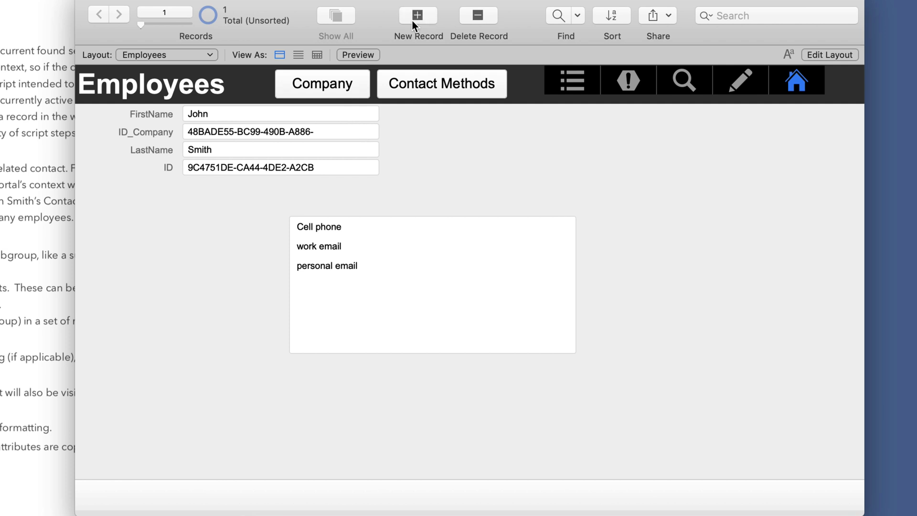
{"action": "left_click", "coordinate": [414, 22]}
{"action": "left_click", "coordinate": [315, 113]}
{"action": "key", "text": "Tab"}
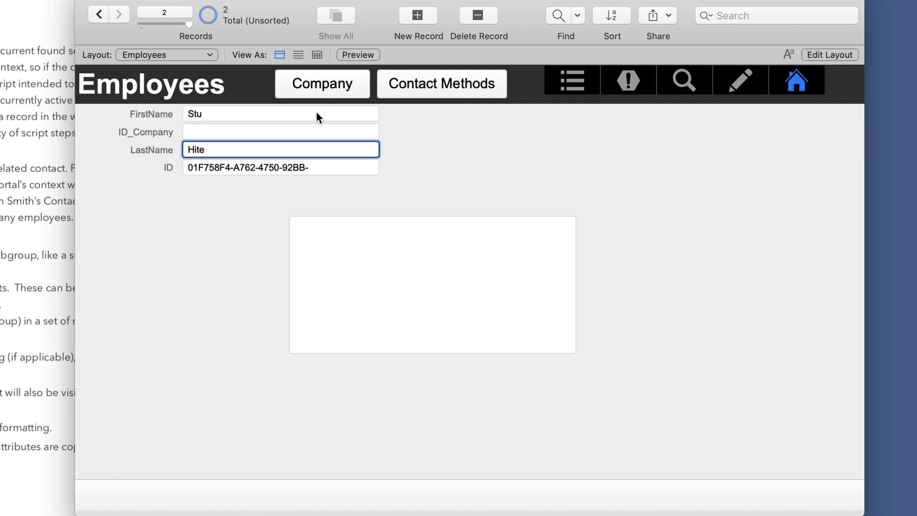
{"action": "left_click", "coordinate": [443, 201]}
- Inspect the Employees-to-ContactMethods relationship in Manage Database without changes
{"action": "key", "text": "super+shift+d"}
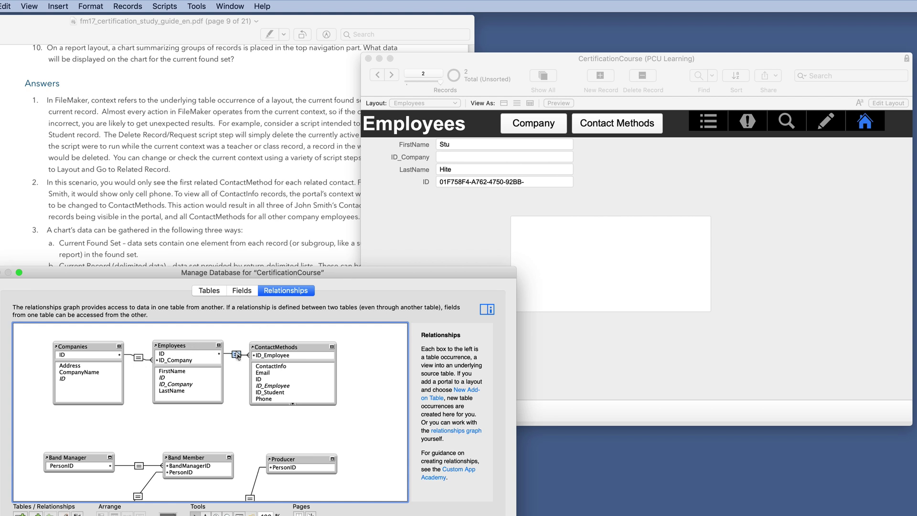
{"action": "double_click", "coordinate": [236, 354]}
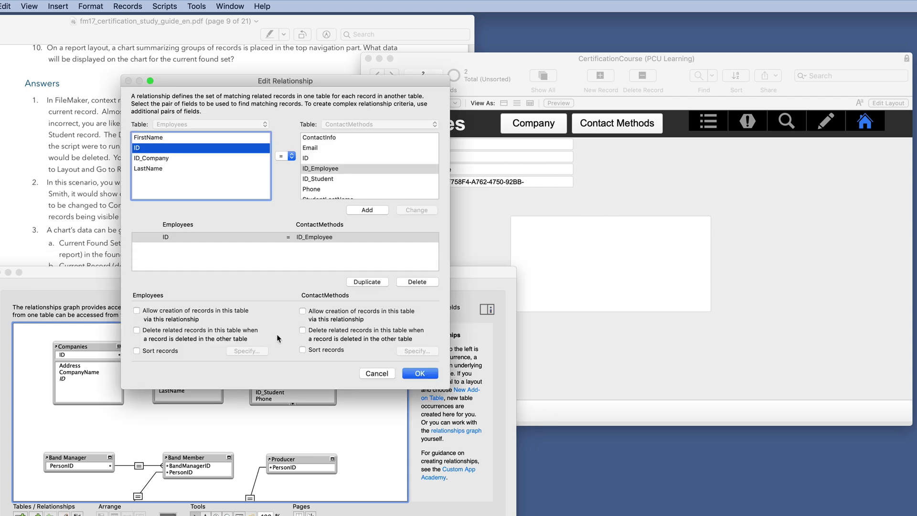
{"action": "key", "text": "Return"}
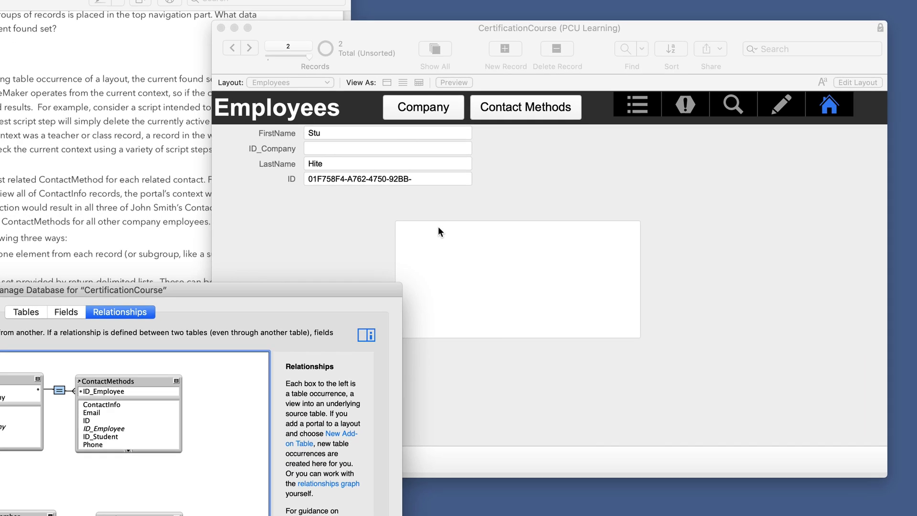
{"action": "key", "text": "Return"}
- Enter two contact methods in the portal: "My email" and a phone entry
{"action": "left_click", "coordinate": [541, 221]}
{"action": "type", "text": "M"}
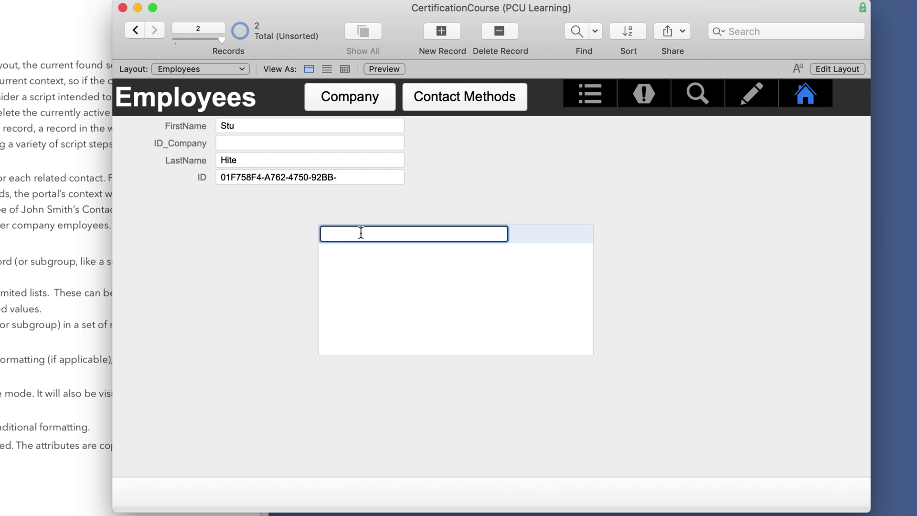
{"action": "type", "text": "y email"}
{"action": "key", "text": "Tab"}
{"action": "type", "text": "Stu phone"}
{"action": "key", "text": "Tab"}
{"action": "key", "text": "Tab"}
{"action": "left_click", "coordinate": [434, 177]}
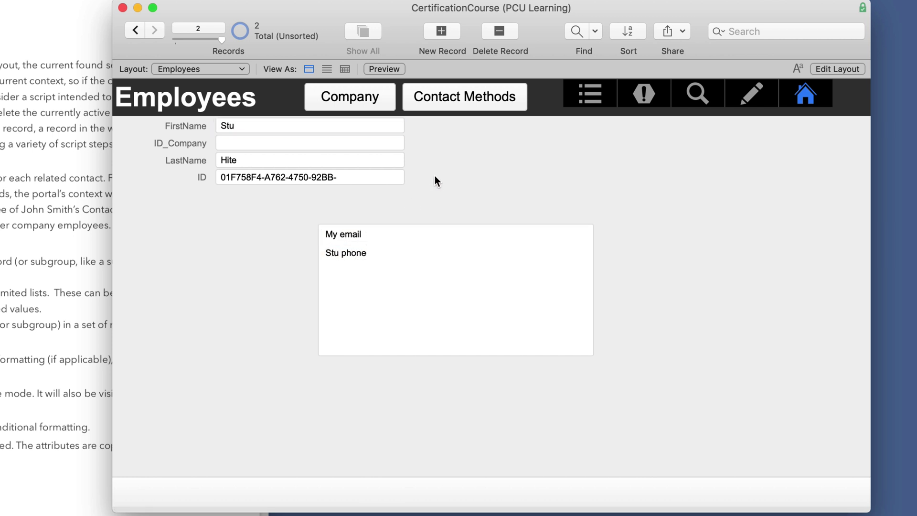
- On the Companies layout, select and copy JS Company's full ID
{"action": "left_click", "coordinate": [351, 99]}
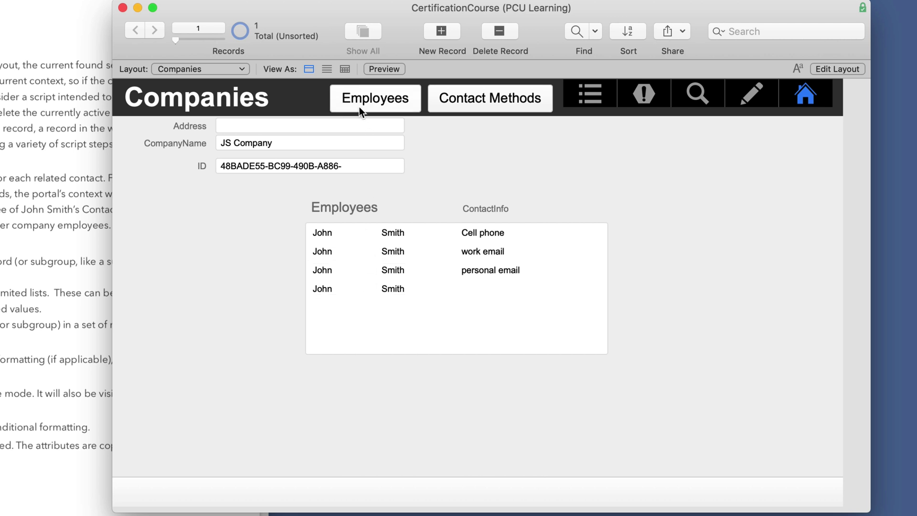
{"action": "left_click", "coordinate": [300, 170]}
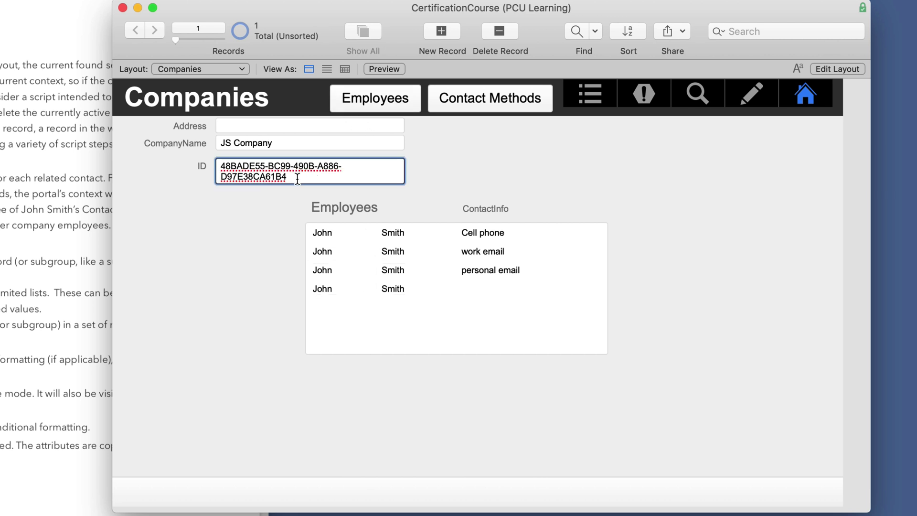
{"action": "triple_click", "coordinate": [297, 178]}
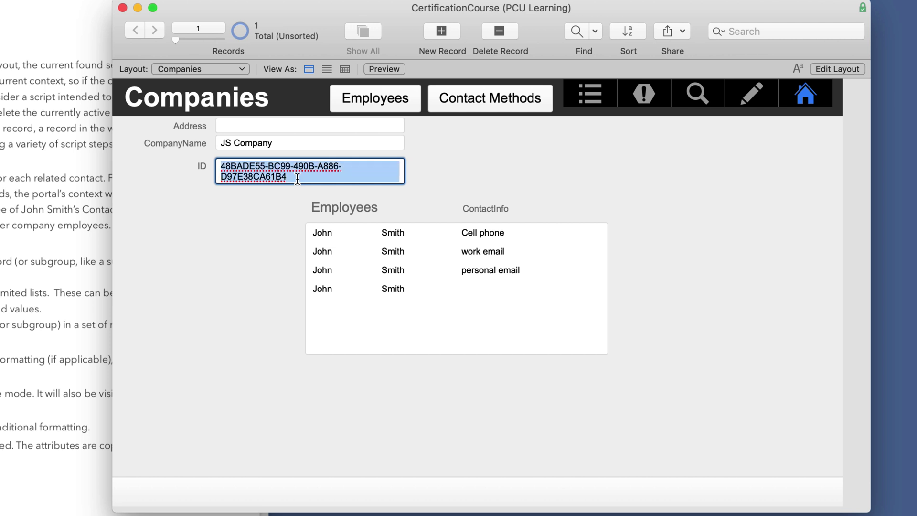
{"action": "left_click", "coordinate": [420, 166]}
- Go to the second employee's record and open the relationships graph beside it
{"action": "left_click", "coordinate": [390, 92]}
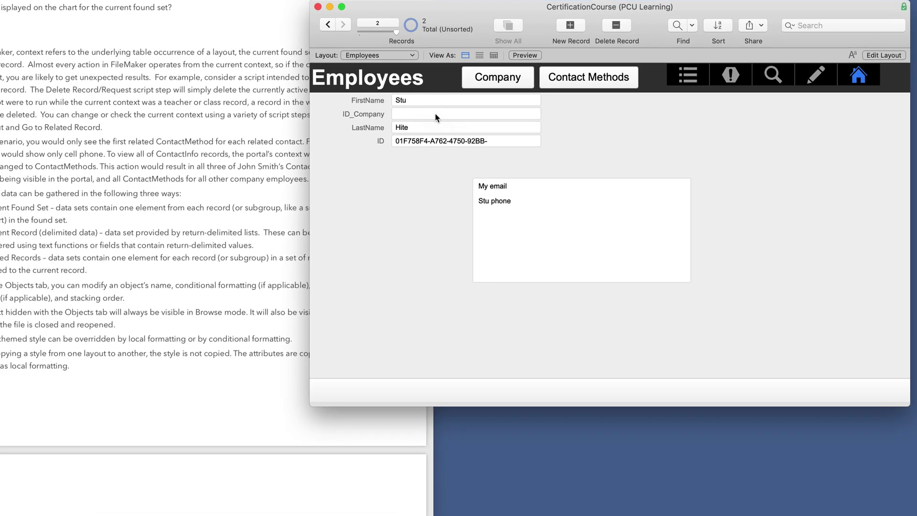
{"action": "key", "text": "super+shift+d"}
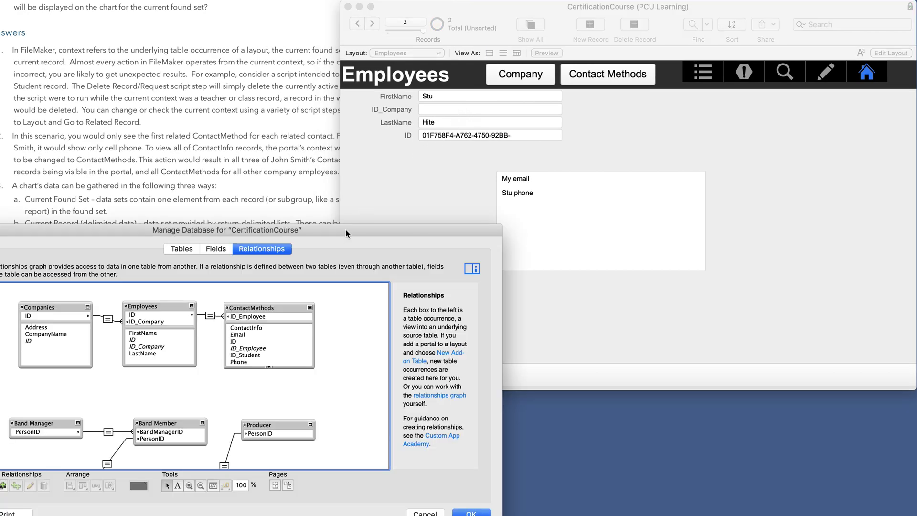
{"action": "left_click_drag", "start_coordinate": [345, 229], "coordinate": [345, 167]}
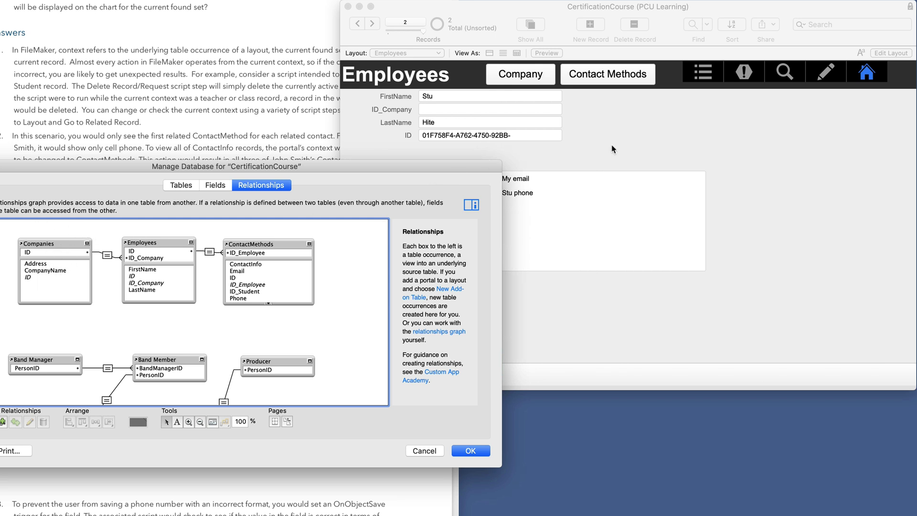
- Paste JS Company's ID into the employee's ID_Company, verify the Companies portal, then return home
{"action": "left_click", "coordinate": [434, 449]}
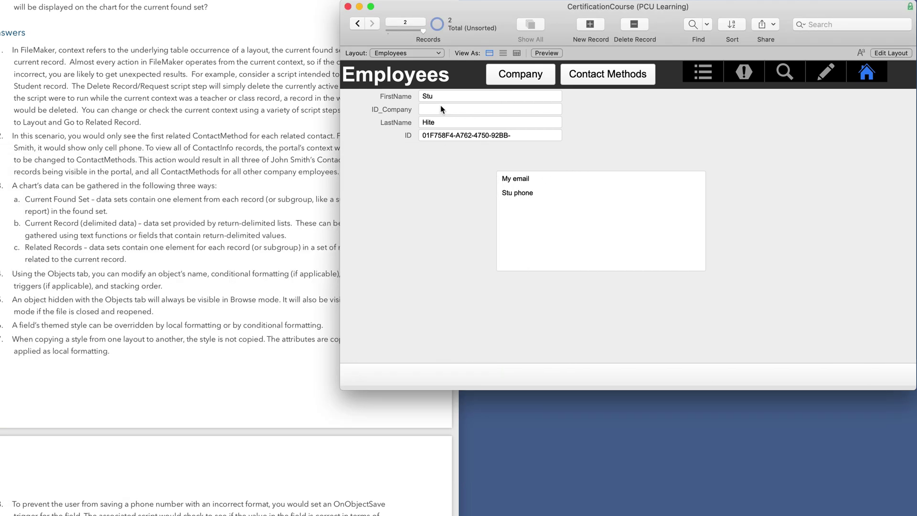
{"action": "left_click", "coordinate": [440, 108]}
{"action": "key", "text": "super+v"}
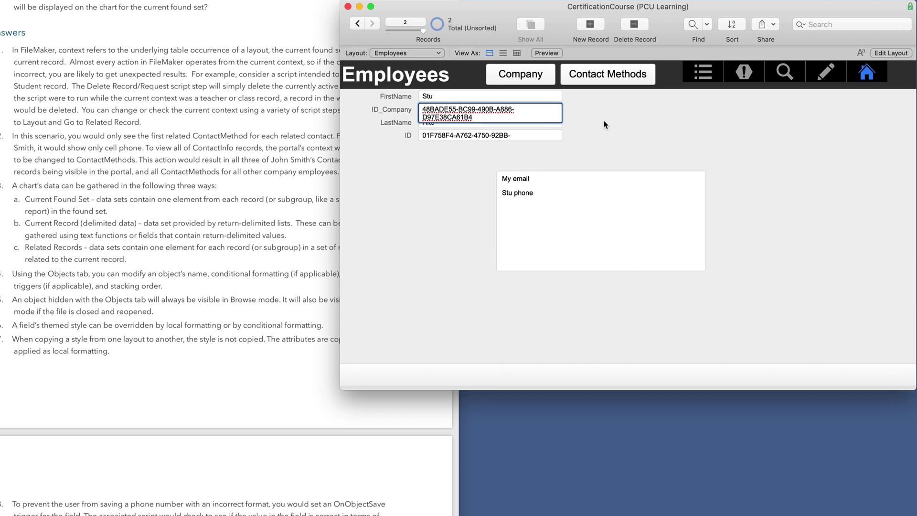
{"action": "left_click", "coordinate": [605, 121]}
{"action": "left_click", "coordinate": [521, 76]}
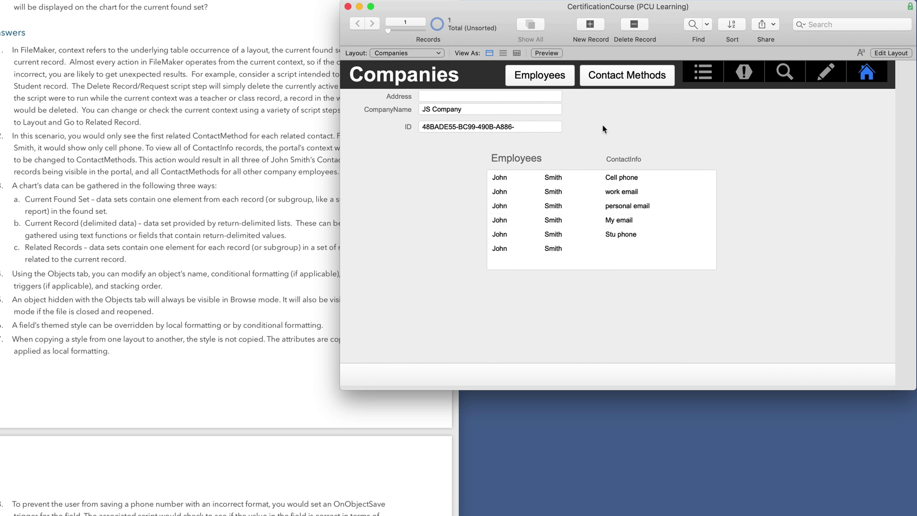
{"action": "left_click", "coordinate": [867, 74]}
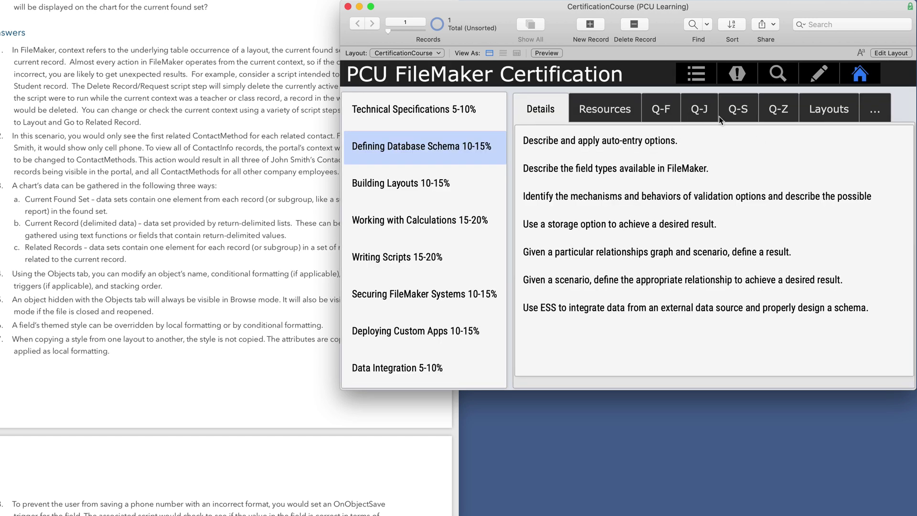
- Open the relationships example layout and view its relationships graph, closing it without changes
{"action": "left_click", "coordinate": [819, 111]}
{"action": "left_click", "coordinate": [610, 183]}
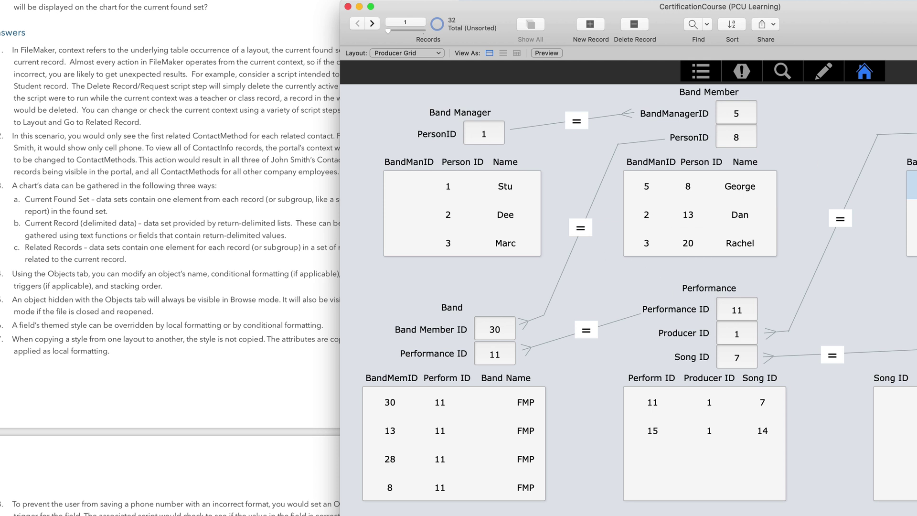
{"action": "key", "text": "super+shift+d"}
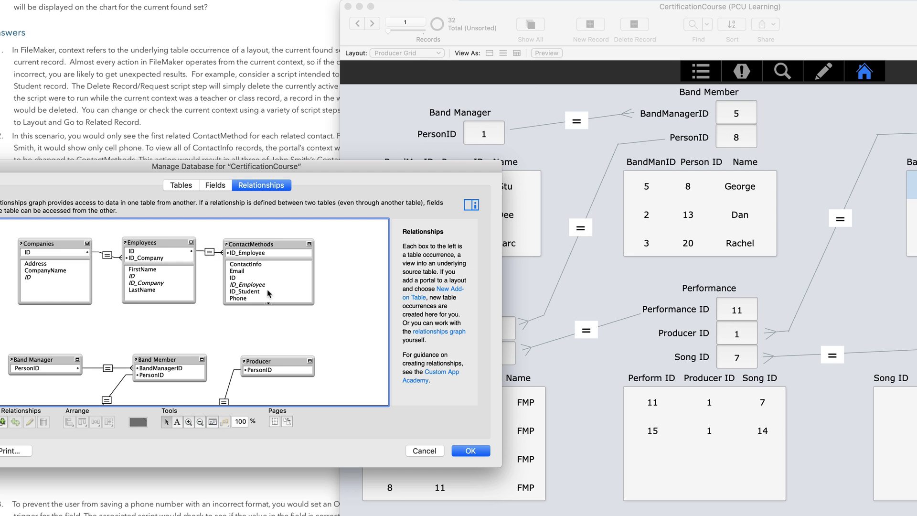
{"action": "left_click", "coordinate": [416, 451]}
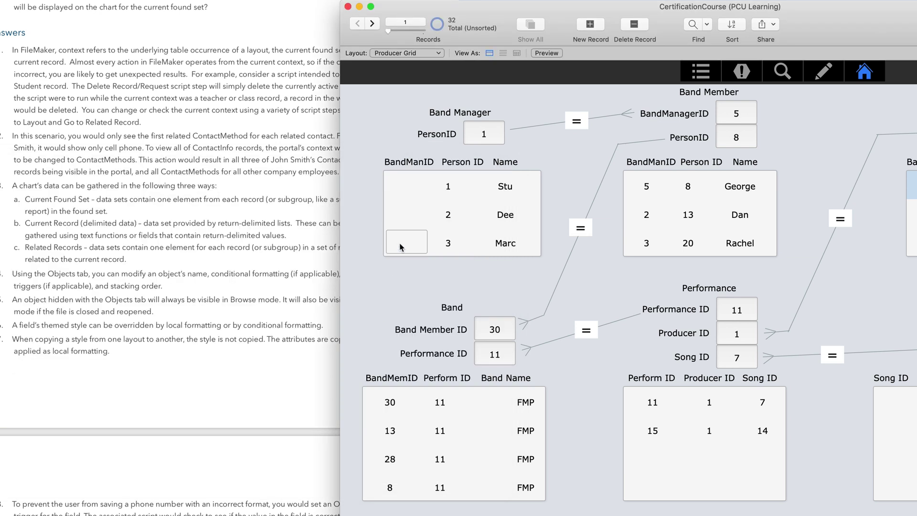
- Return to the course home screen and open the Portals example on the Companies layout
{"action": "left_click", "coordinate": [863, 73]}
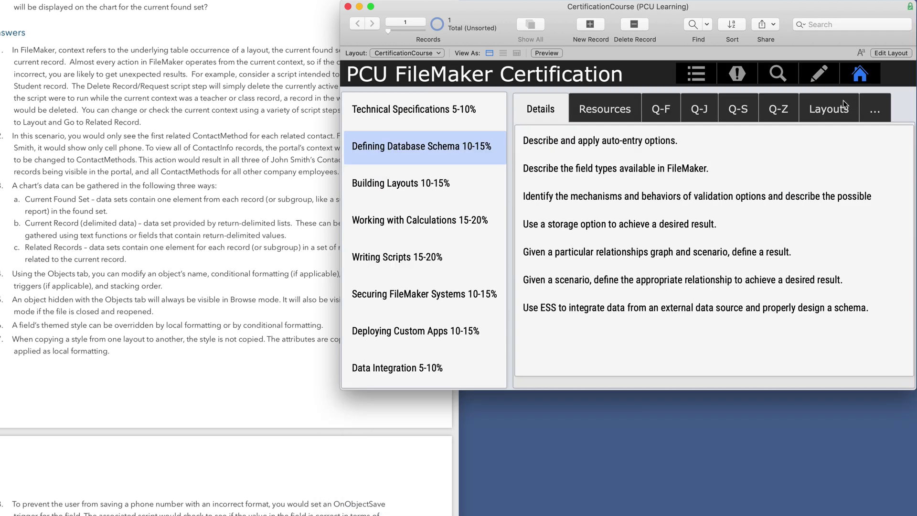
{"action": "left_click", "coordinate": [829, 109]}
{"action": "left_click", "coordinate": [685, 185]}
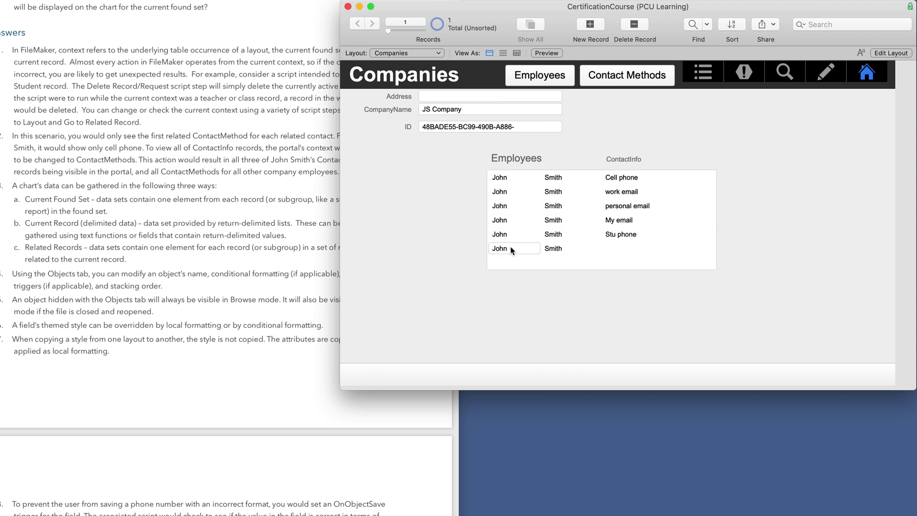
- Duplicate Employees as Employees 2 and join ContactMethods ID_Employee to its ID
{"action": "key", "text": "super+shift+d"}
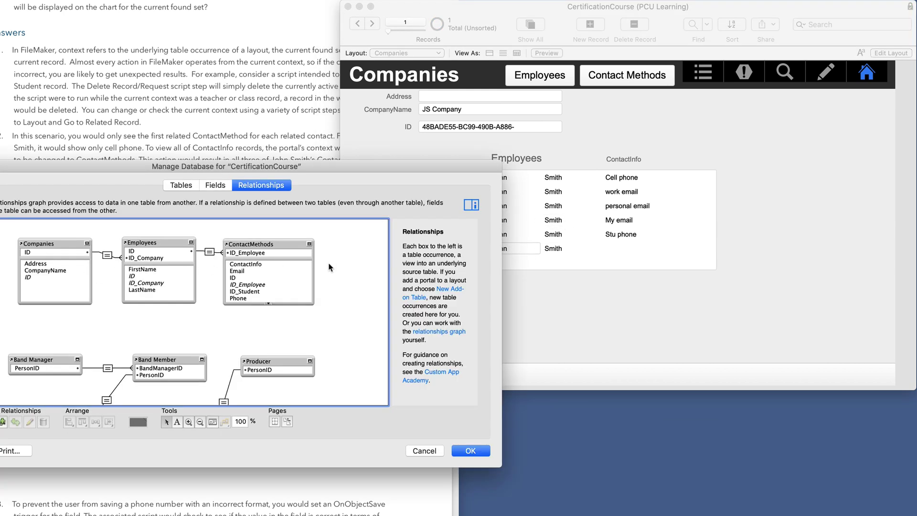
{"action": "left_click", "coordinate": [153, 242]}
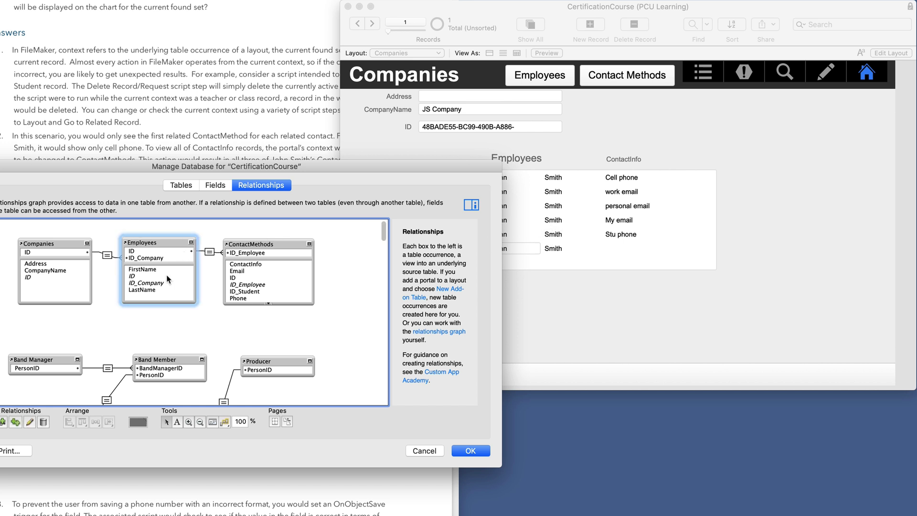
{"action": "left_click", "coordinate": [13, 425]}
{"action": "left_click_drag", "start_coordinate": [158, 259], "coordinate": [349, 248]}
{"action": "scroll", "coordinate": [270, 271], "scroll_direction": "right", "scroll_amount": 2}
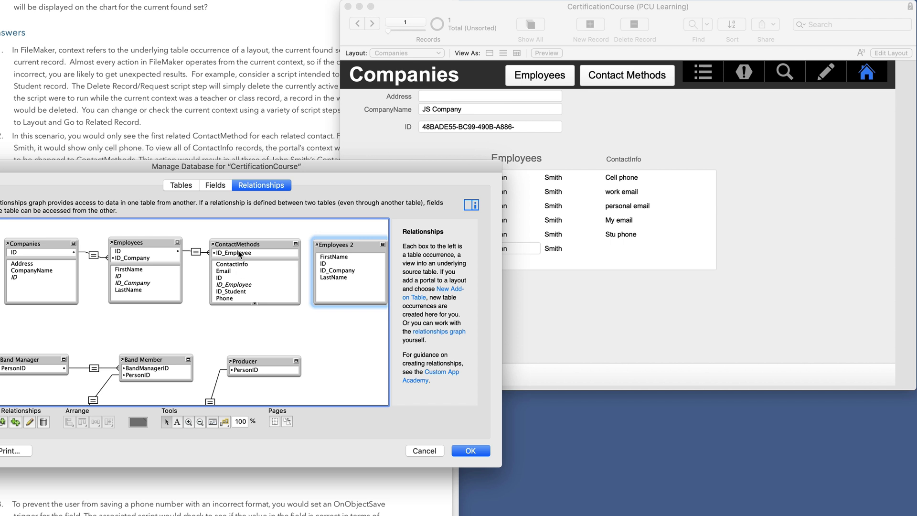
{"action": "left_click_drag", "start_coordinate": [239, 253], "coordinate": [325, 263]}
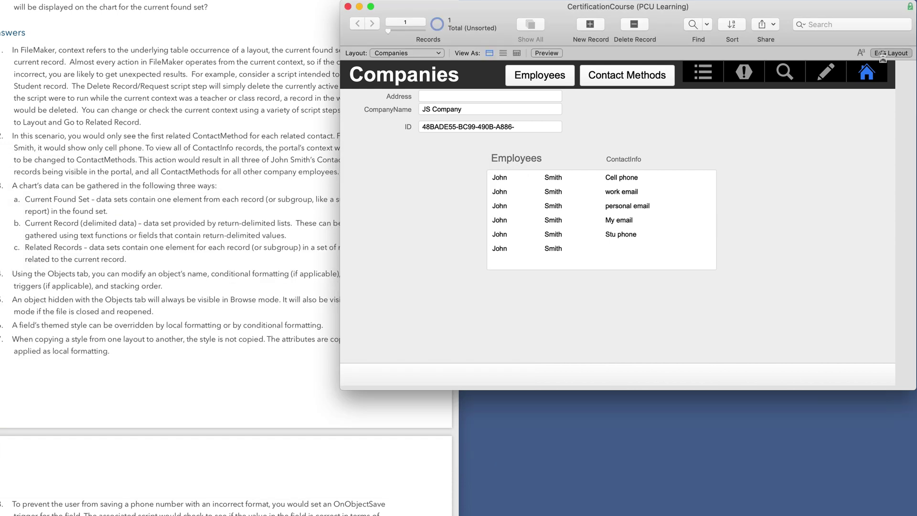
- Save the new relationship and switch the portal's first-name field to Employees 2::FirstName
{"action": "left_click", "coordinate": [879, 53]}
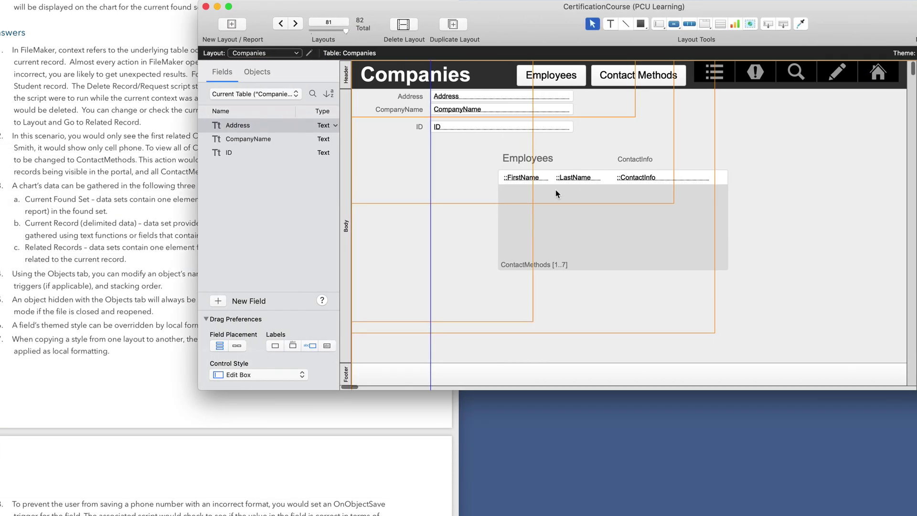
{"action": "double_click", "coordinate": [525, 178]}
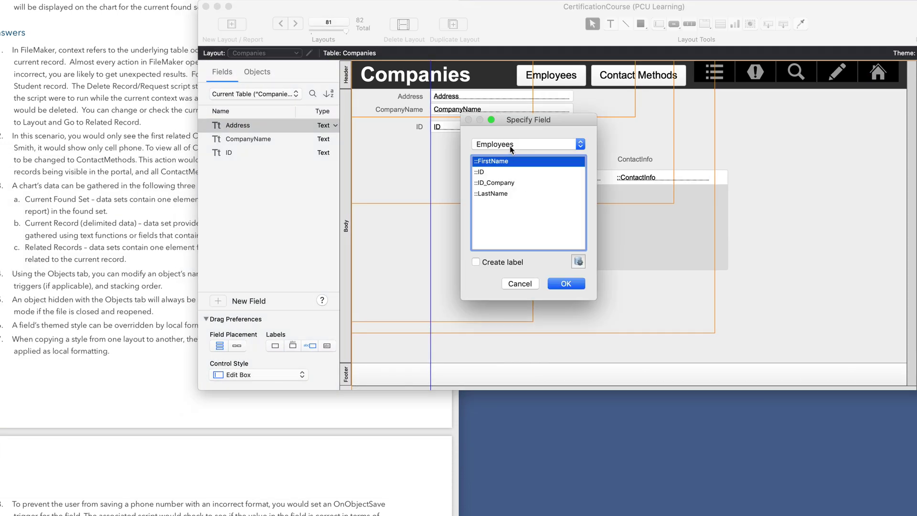
{"action": "left_click", "coordinate": [511, 147]}
{"action": "left_click", "coordinate": [510, 153]}
{"action": "left_click", "coordinate": [567, 283]}
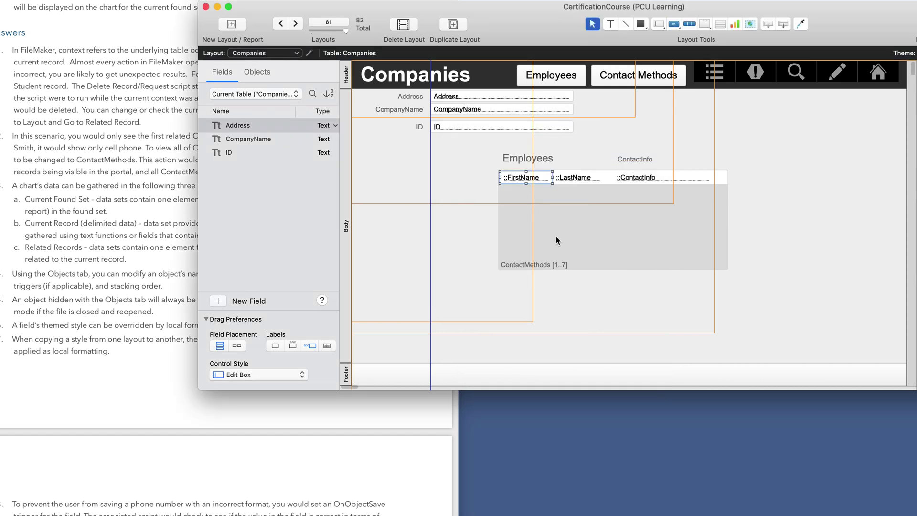
- Leave the last-name field's source unchanged, return to Browse mode and save the Companies layout
{"action": "double_click", "coordinate": [575, 177]}
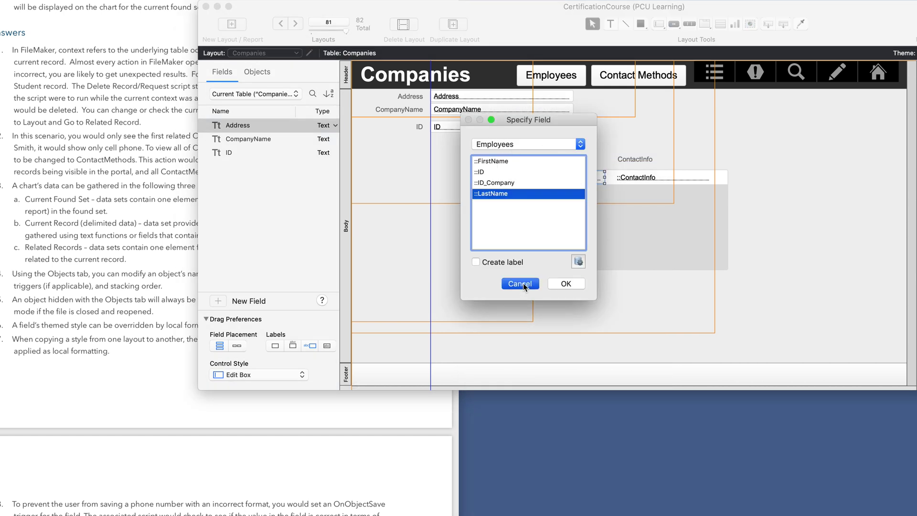
{"action": "left_click", "coordinate": [520, 284]}
{"action": "key", "text": "super+b"}
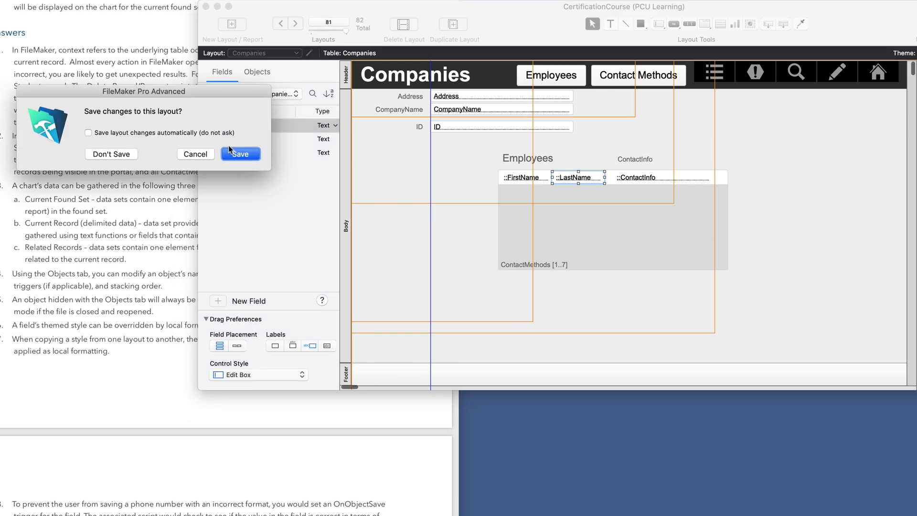
{"action": "left_click", "coordinate": [235, 153]}
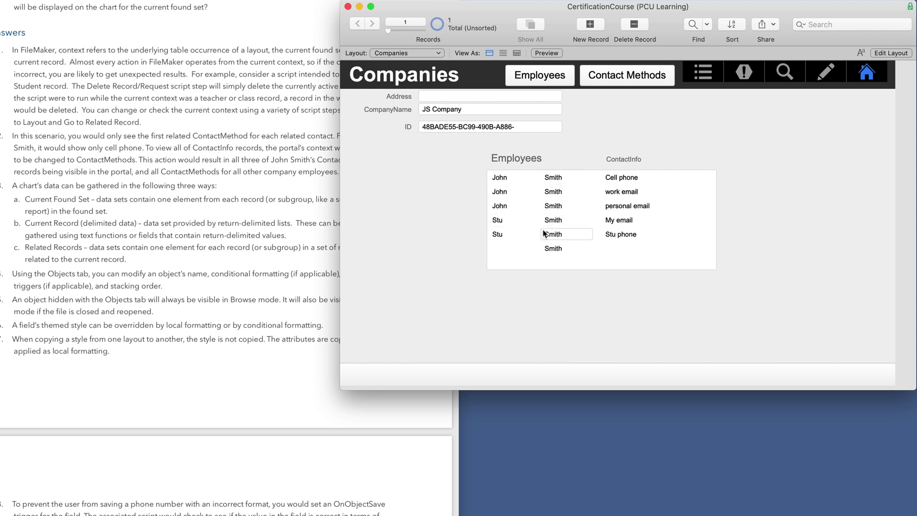
{"action": "key", "text": "super+shift+d"}
{"action": "left_click_drag", "start_coordinate": [475, 170], "coordinate": [415, 157]}
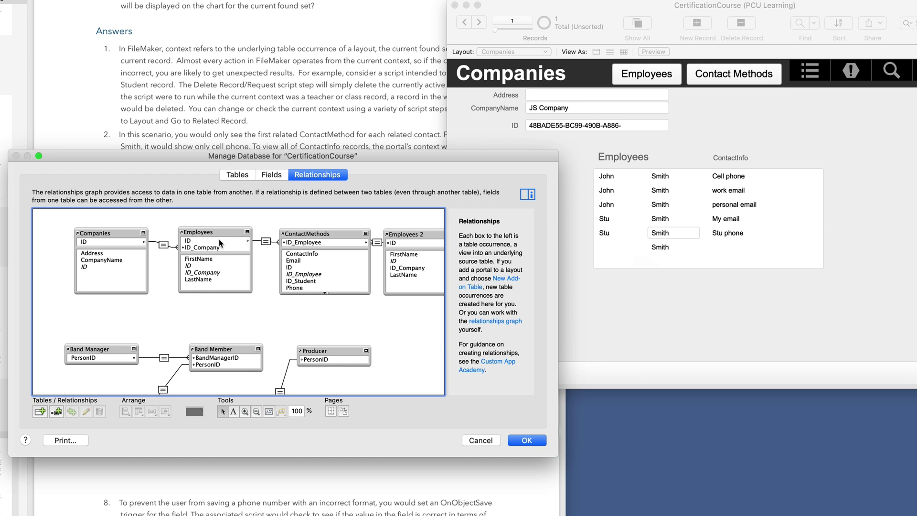
{"action": "key", "text": "Return"}
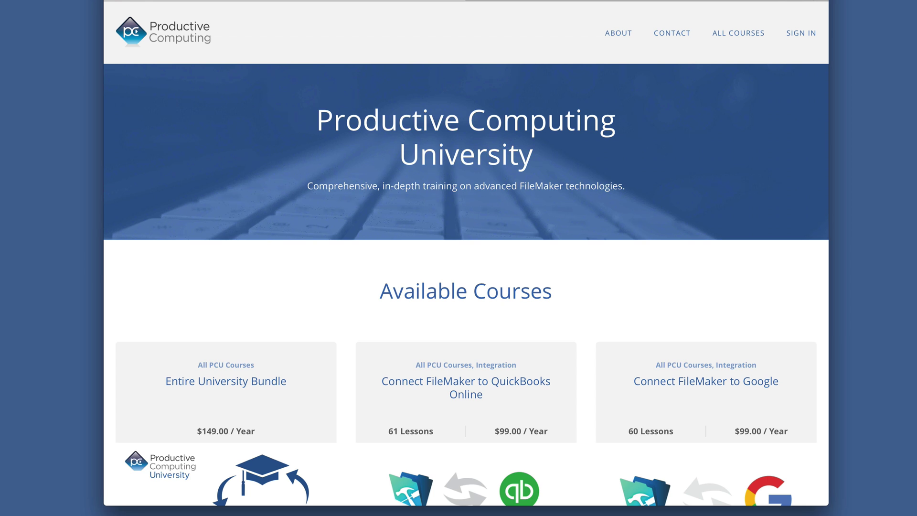
{"action": "scroll", "coordinate": [183, 449], "scroll_direction": "down", "scroll_amount": 2}
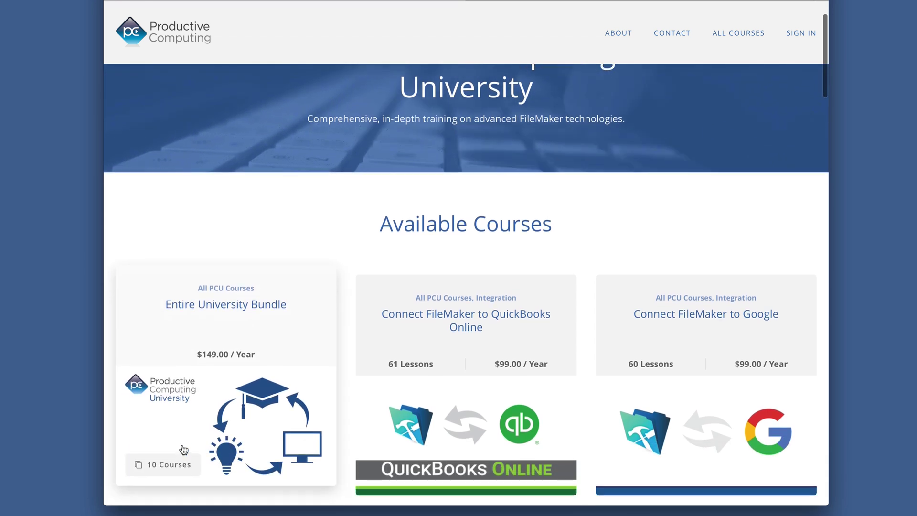
{"action": "scroll", "coordinate": [179, 428], "scroll_direction": "up", "scroll_amount": 1}
{"action": "scroll", "coordinate": [179, 428], "scroll_direction": "up", "scroll_amount": 1}
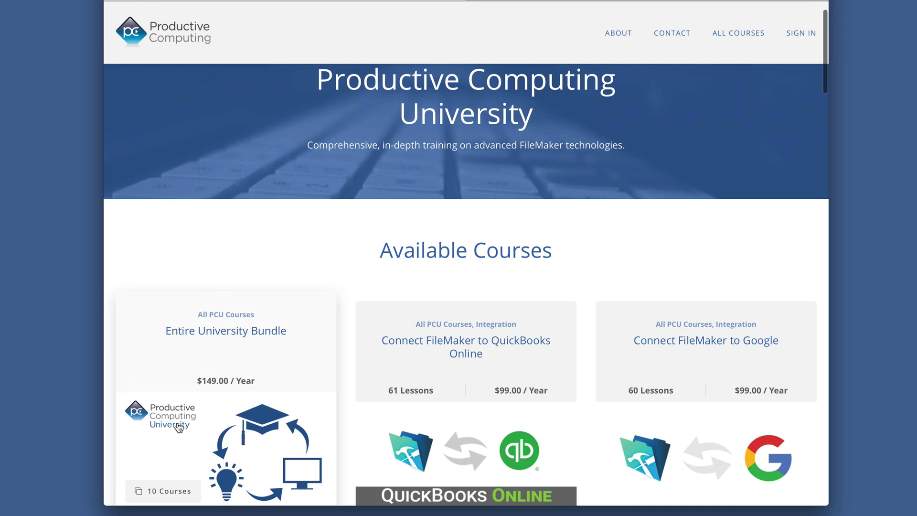